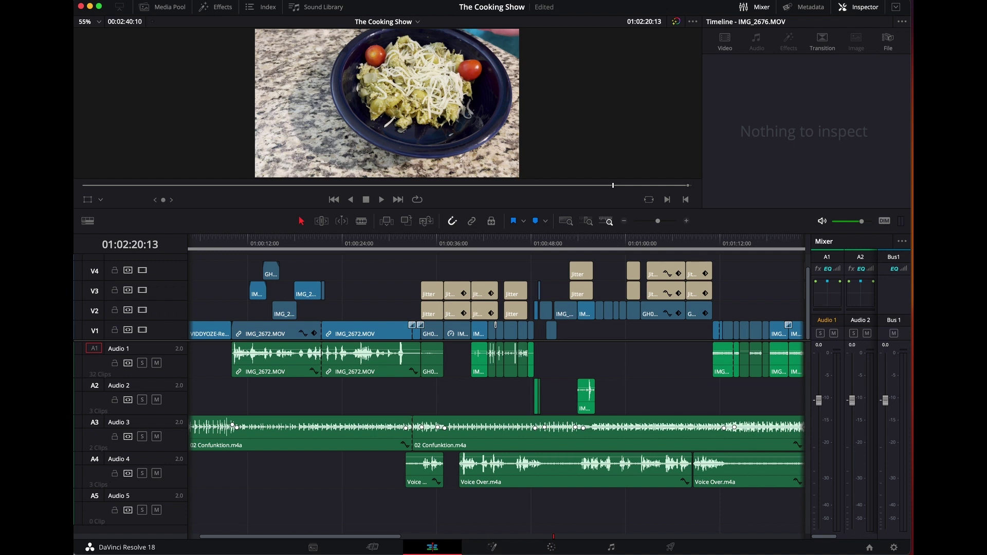
# Step: Switch to the browser and review the DaVinci Resolve 18 training page's download options and Edit training videos
pyautogui.press('super+Tab')
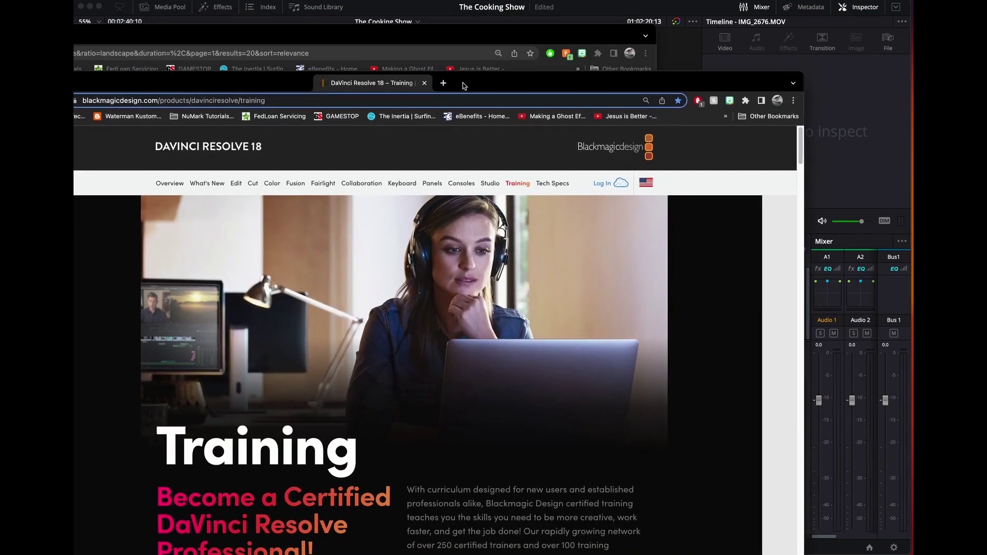
pyautogui.moveTo(227, 85); pyautogui.dragTo(291, 22)
pyautogui.scroll(-5, 412, 360)
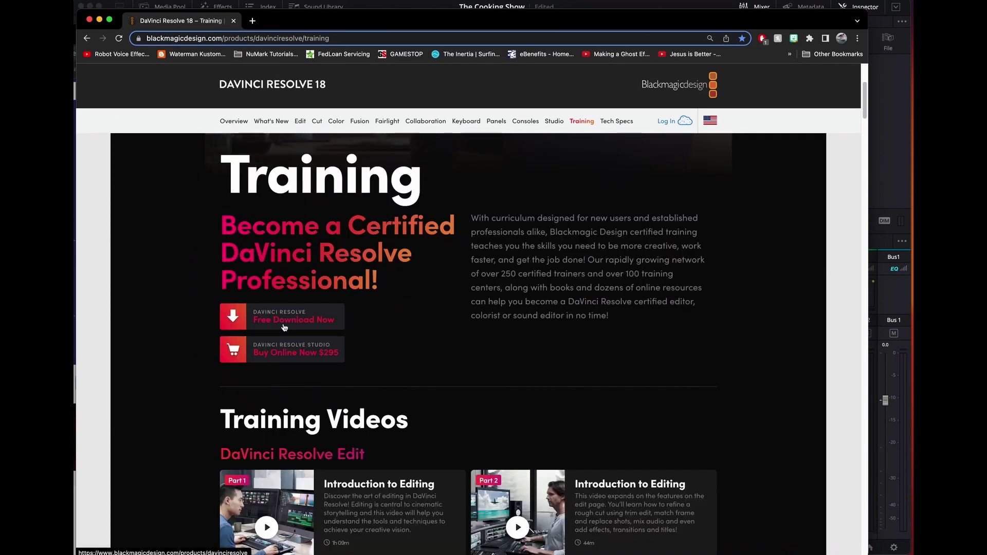
pyautogui.scroll(-2, 398, 401)
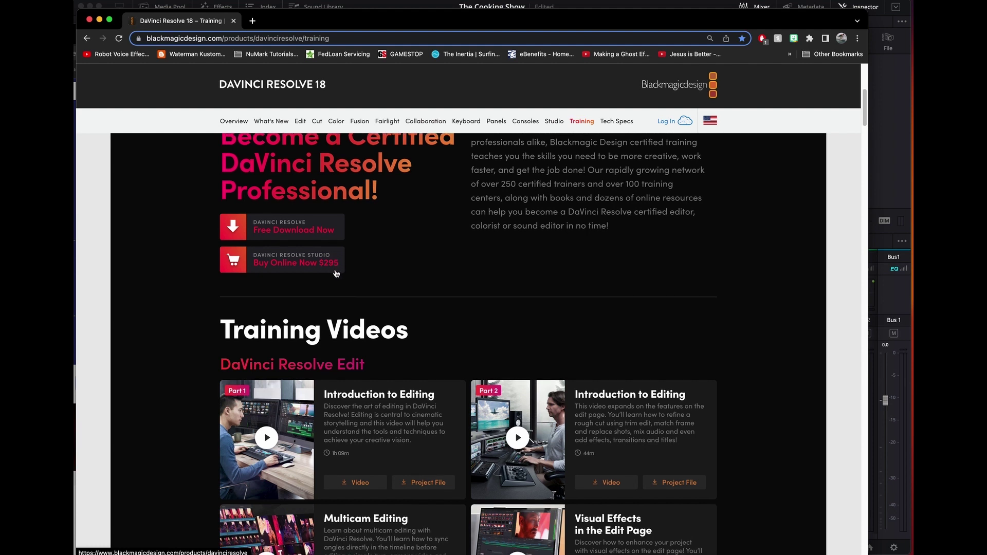
pyautogui.scroll(-1, 335, 268)
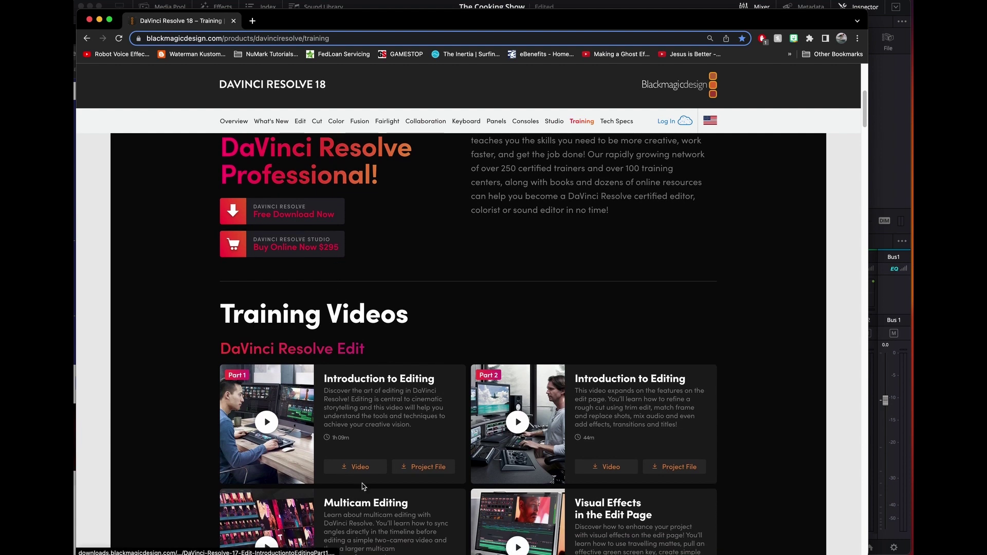
pyautogui.scroll(-1, 364, 514)
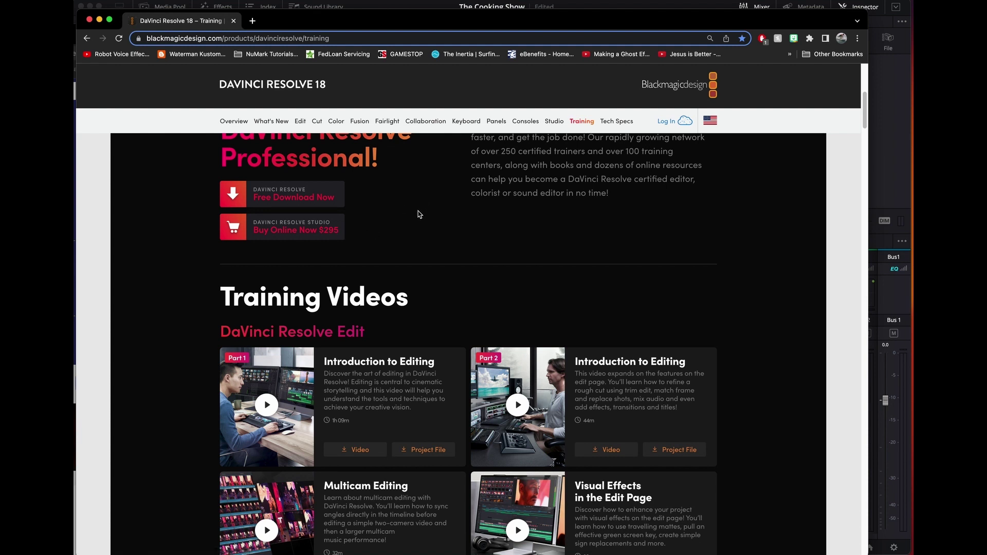
pyautogui.scroll(-3, 524, 362)
pyautogui.scroll(-1, 524, 362)
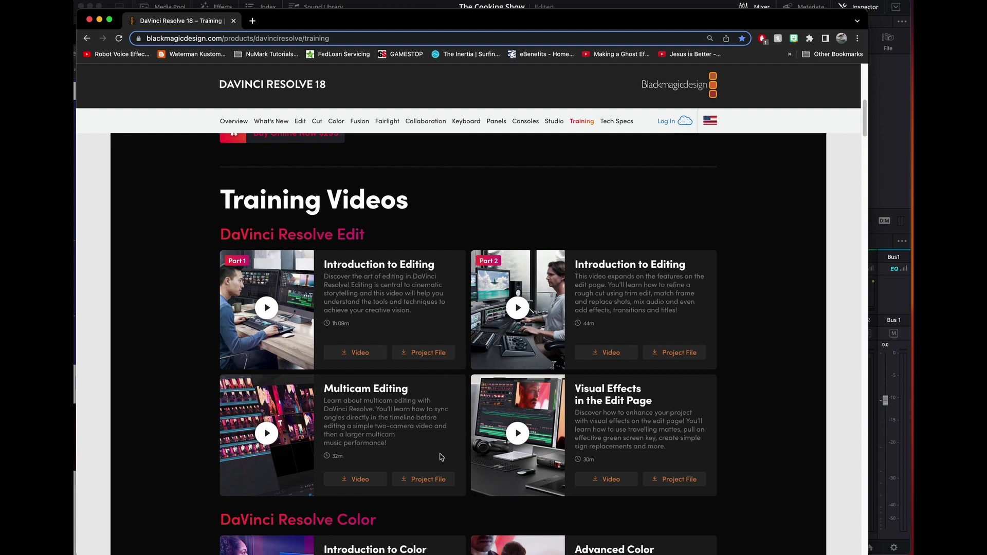
# Step: Look through the Color, Fairlight and Fusion training videos on the training page
pyautogui.scroll(-5, 440, 457)
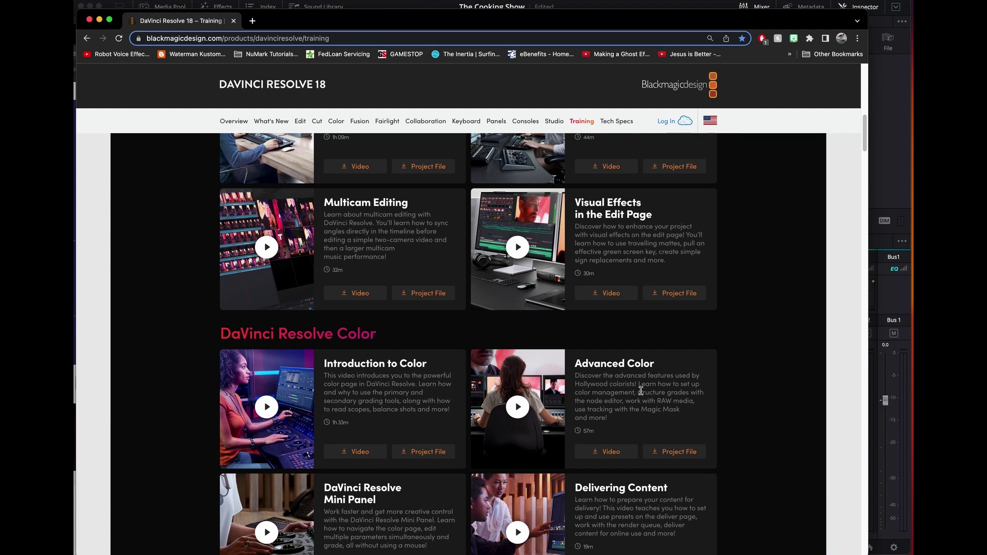
pyautogui.scroll(-1, 658, 389)
pyautogui.scroll(-3, 660, 389)
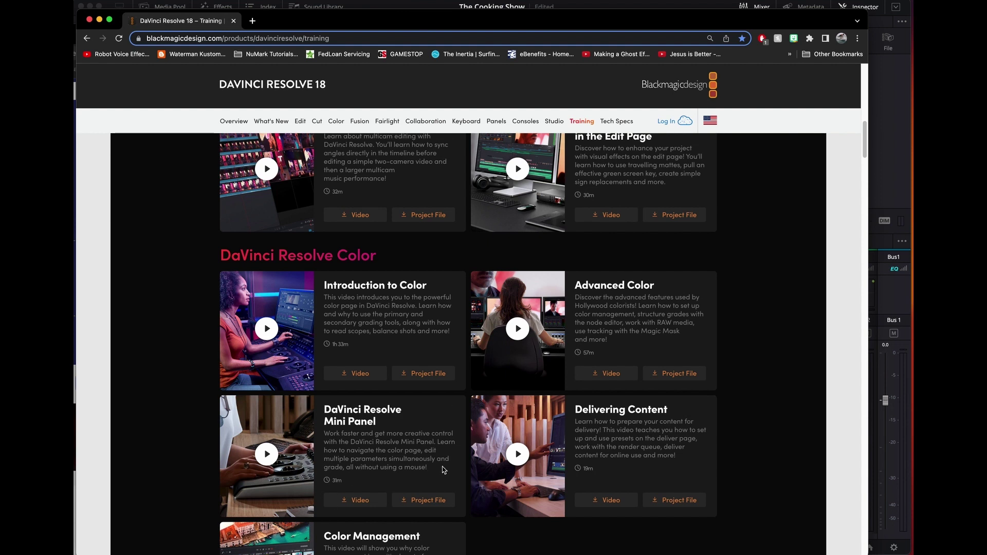
pyautogui.scroll(-4, 446, 468)
pyautogui.scroll(-10, 446, 466)
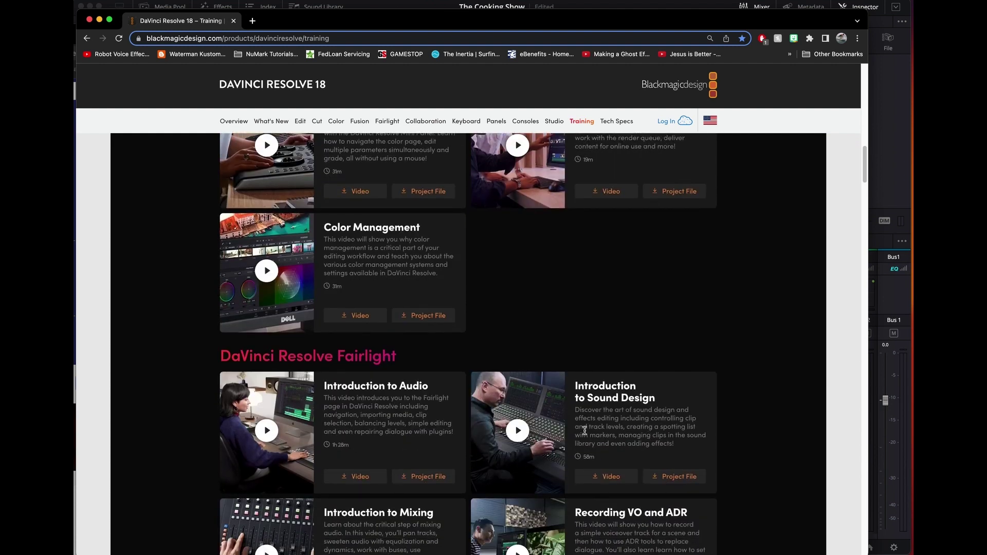
pyautogui.scroll(-9, 519, 492)
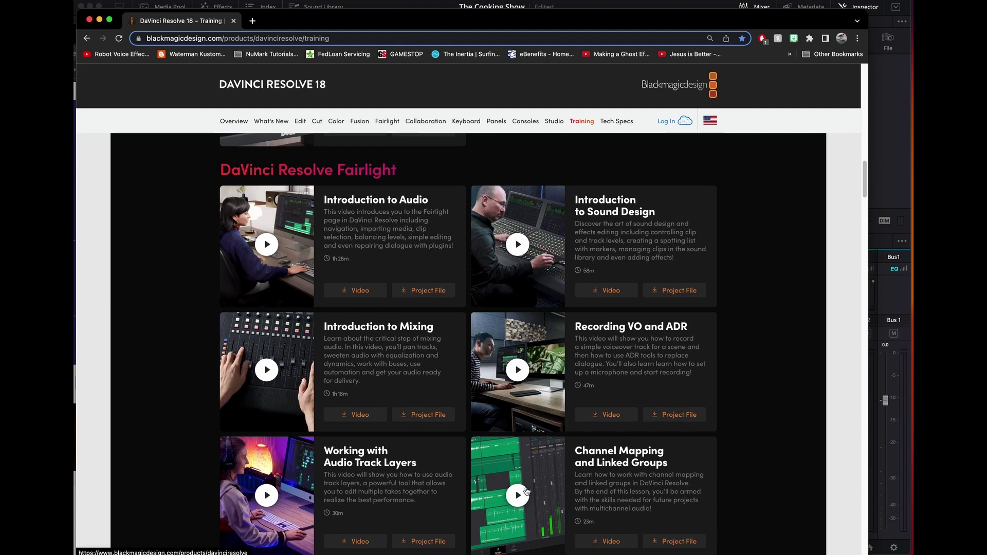
pyautogui.scroll(-4, 607, 511)
pyautogui.scroll(-10, 609, 511)
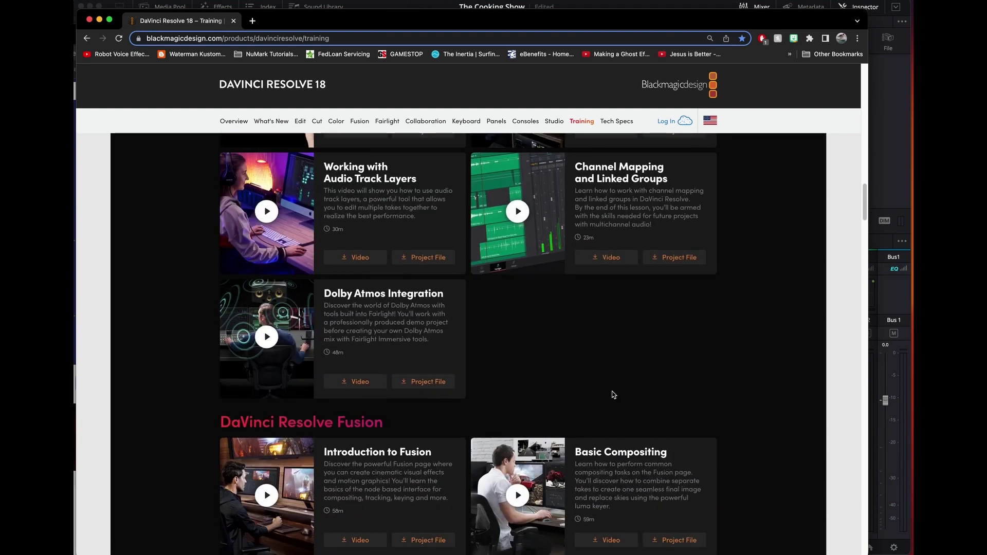
pyautogui.scroll(-20, 612, 395)
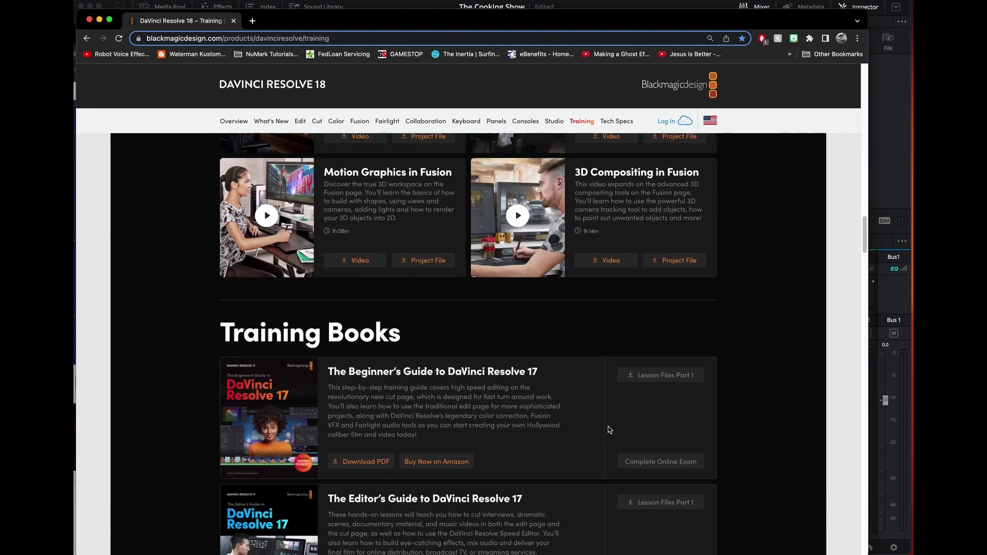
# Step: Examine the Training Books section, from the Beginner's Guide through the Visual Effects Guide
pyautogui.scroll(-4, 609, 431)
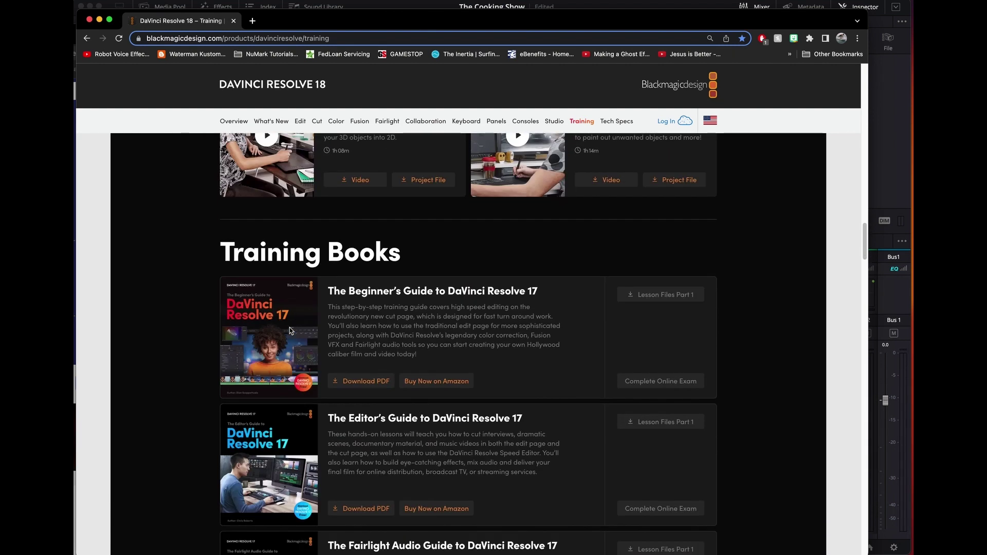
pyautogui.scroll(-1, 496, 386)
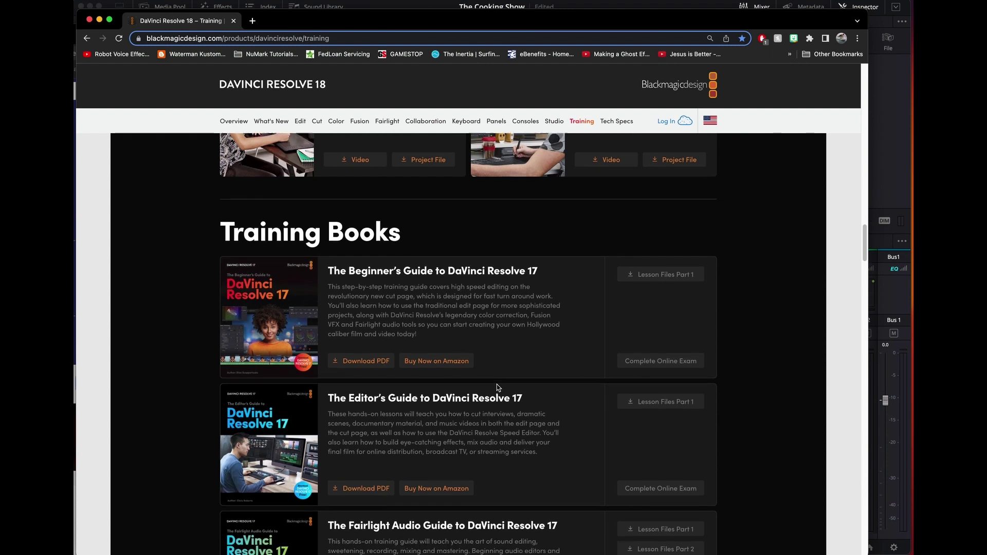
pyautogui.scroll(-4, 496, 387)
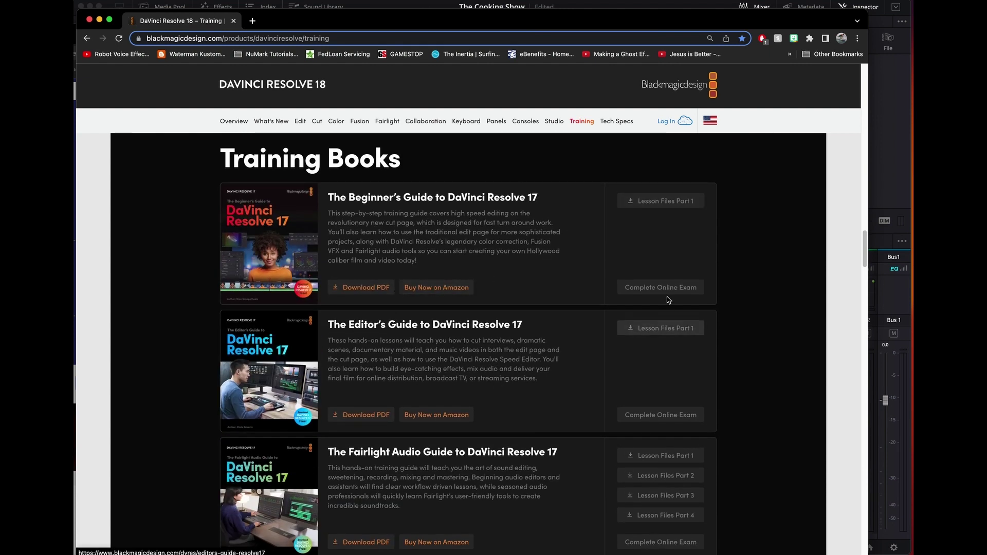
pyautogui.scroll(-10, 489, 414)
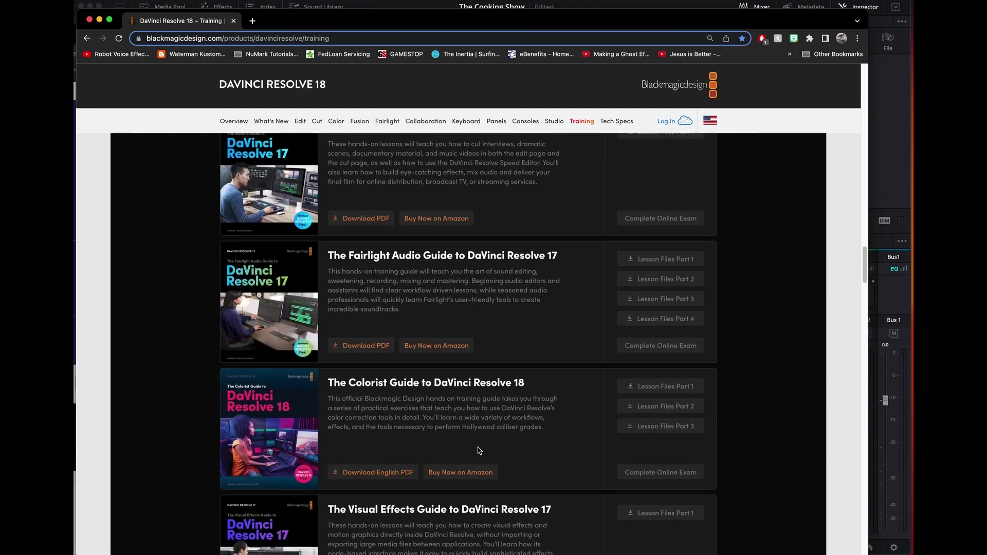
pyautogui.scroll(-20, 479, 450)
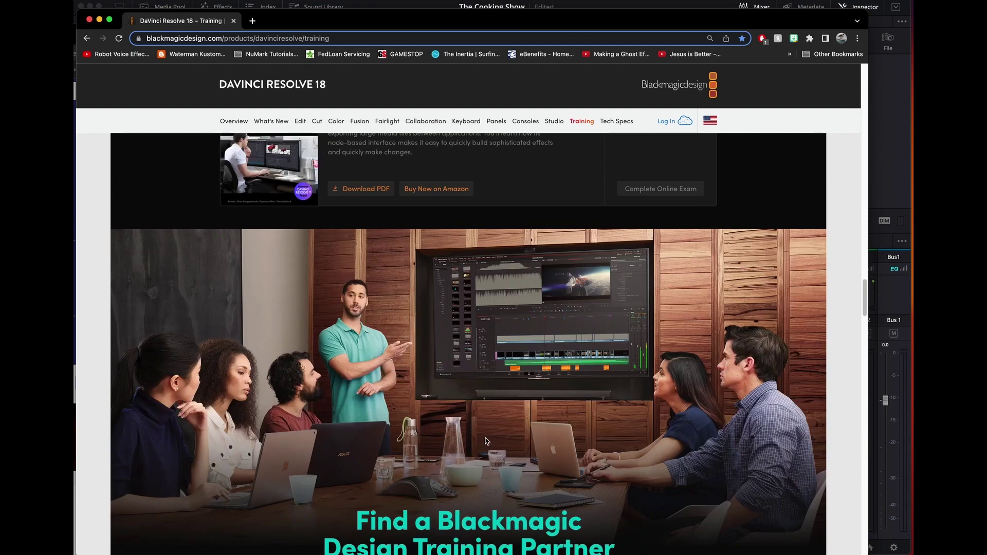
pyautogui.scroll(20, 486, 441)
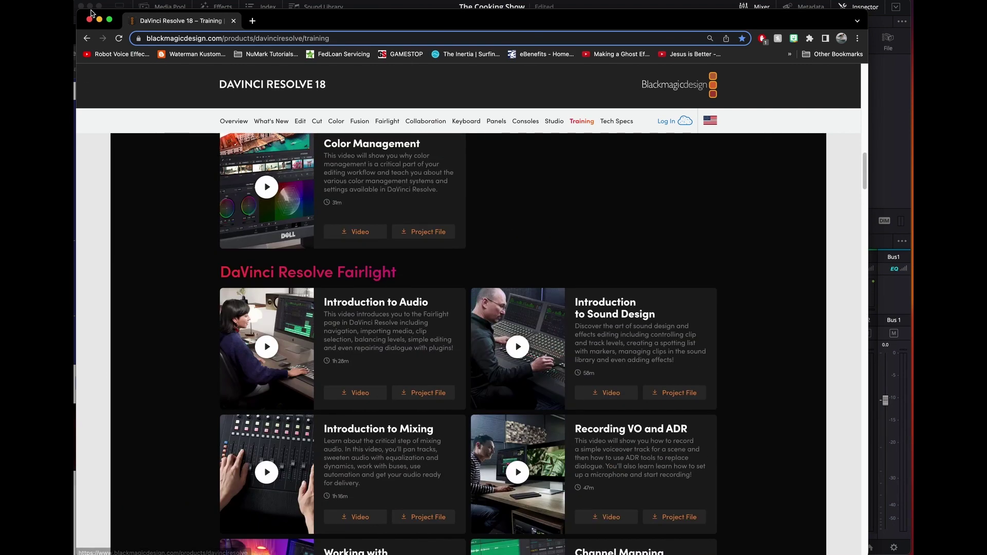
# Step: Minimize both browser windows to return to the Cooking Show timeline in DaVinci Resolve
pyautogui.click(99, 20)
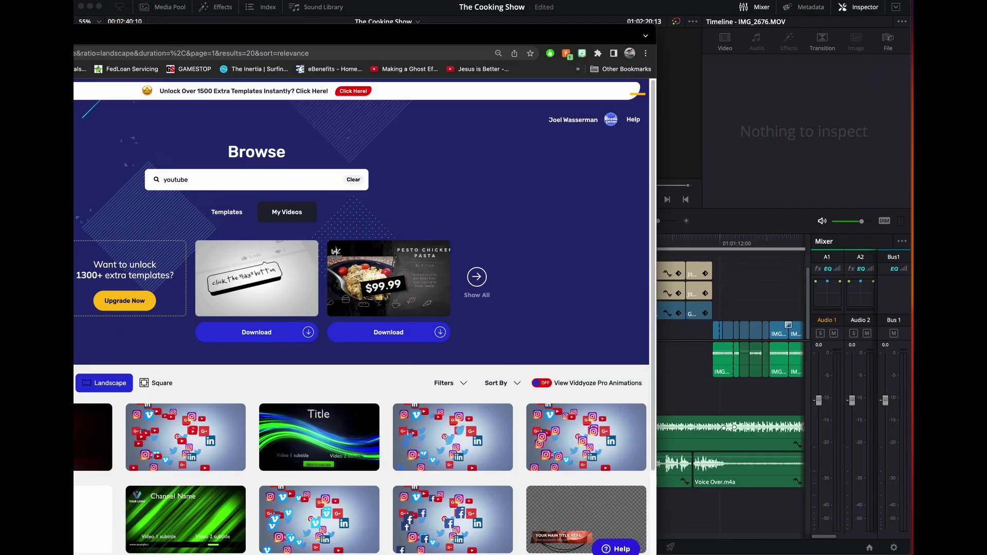
pyautogui.press('super+m')
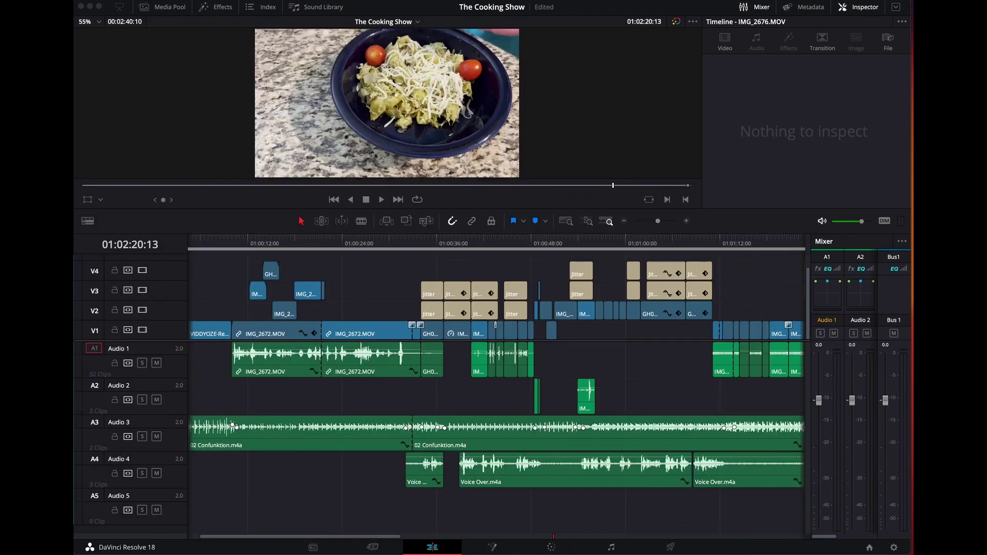
pyautogui.scroll(1, 274, 314)
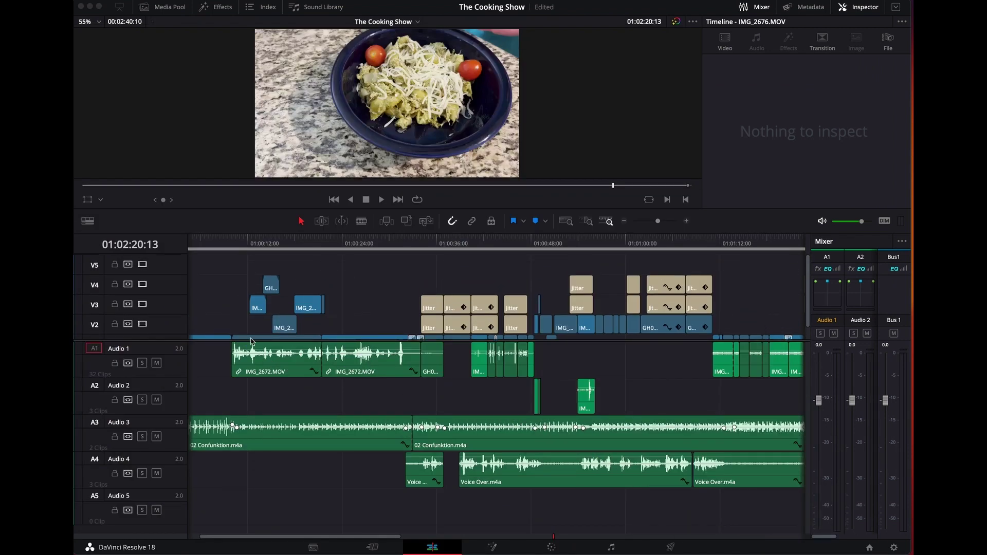
pyautogui.scroll(-1, 254, 339)
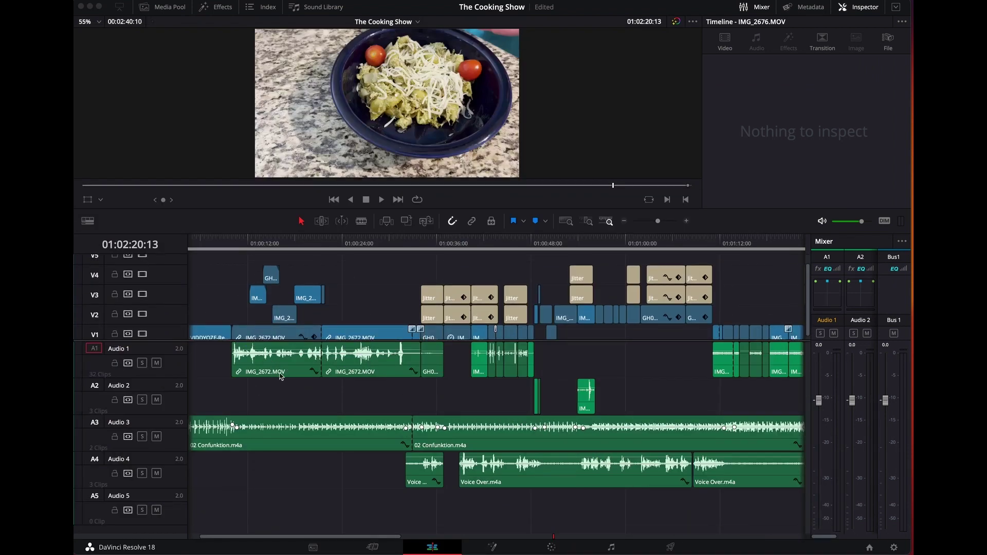
# Step: Show the media pool, open Bin 1 and preview the screenshot image of the finished dish
pyautogui.click(168, 8)
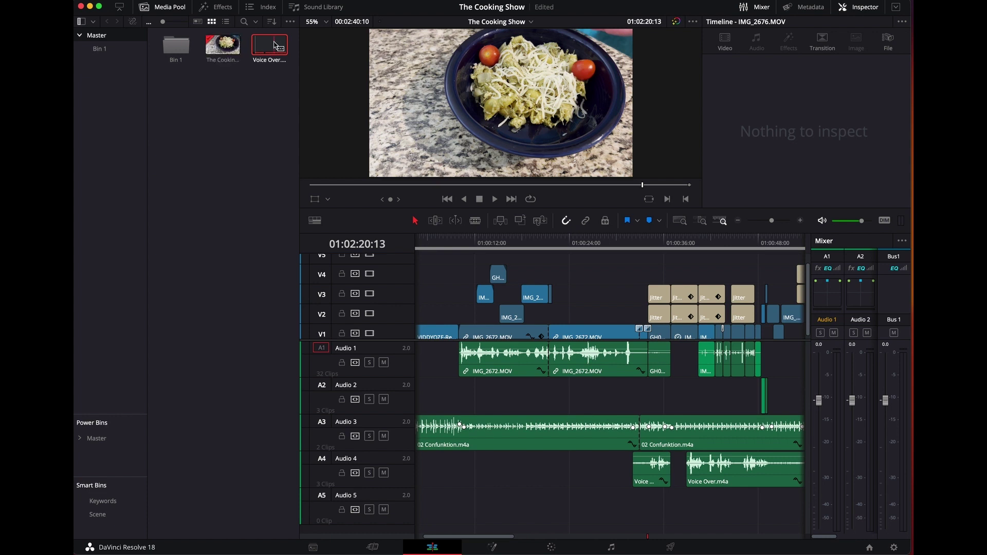
pyautogui.click(179, 51)
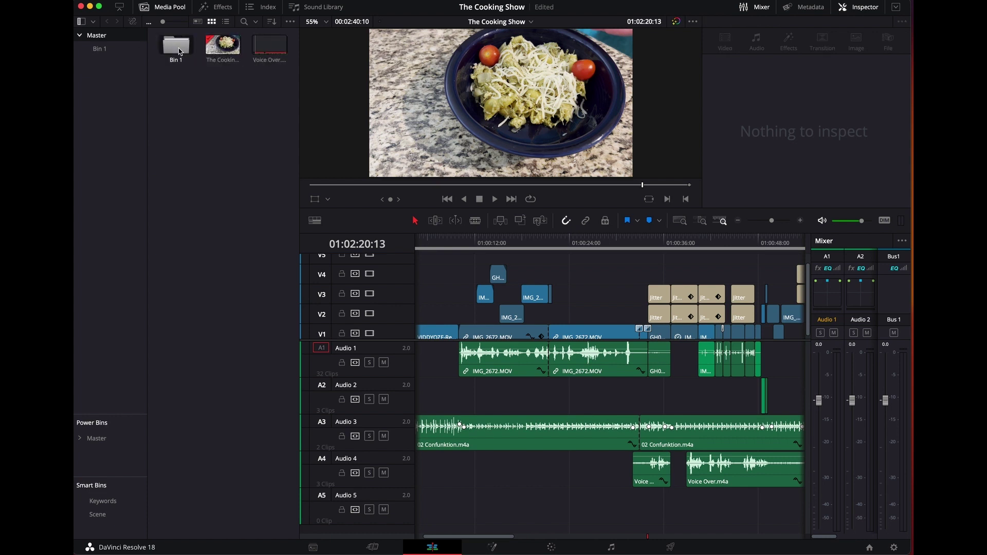
pyautogui.doubleClick(180, 51)
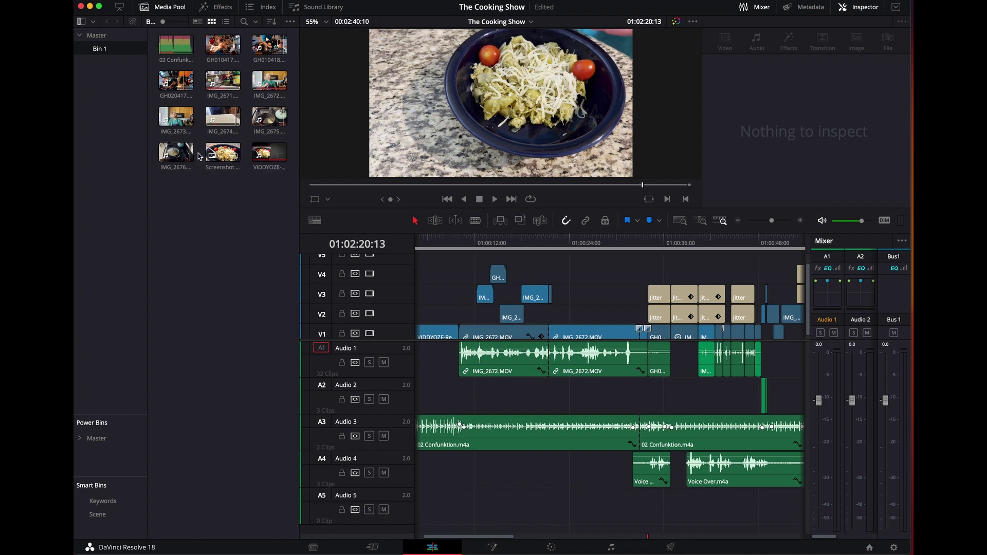
pyautogui.click(227, 154)
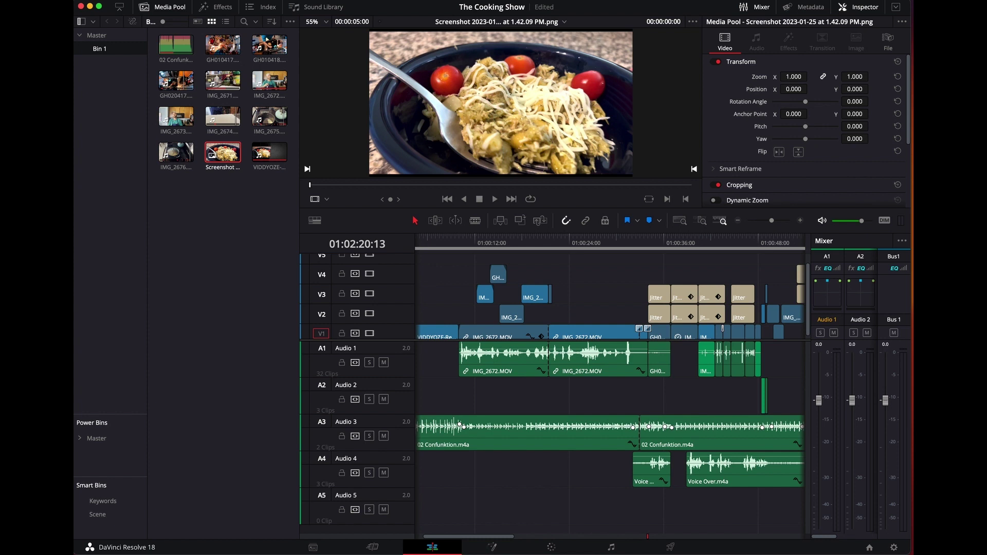
# Step: Replace the media pool with the effects library, browse its Open FX filters, and hide the library
pyautogui.click(161, 10)
pyautogui.click(227, 8)
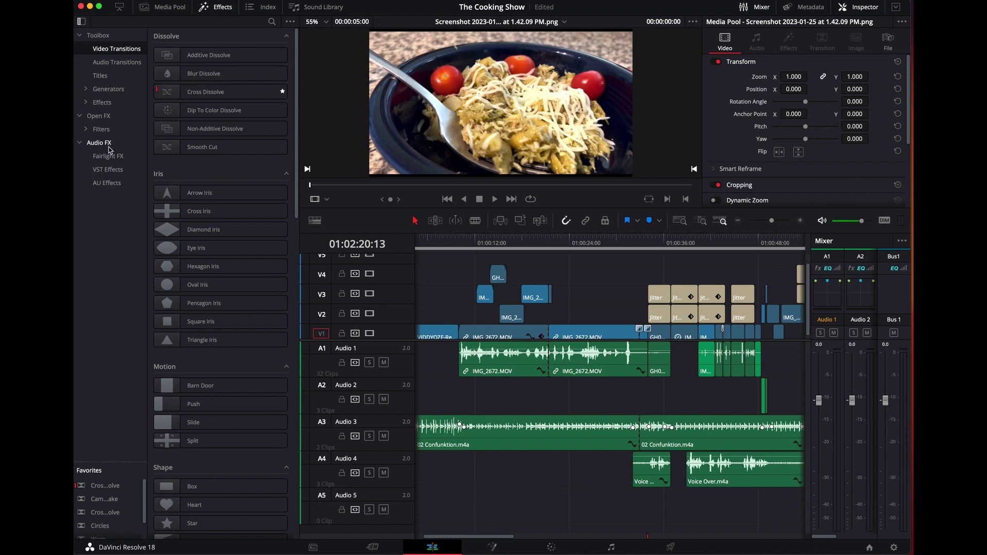
pyautogui.click(101, 129)
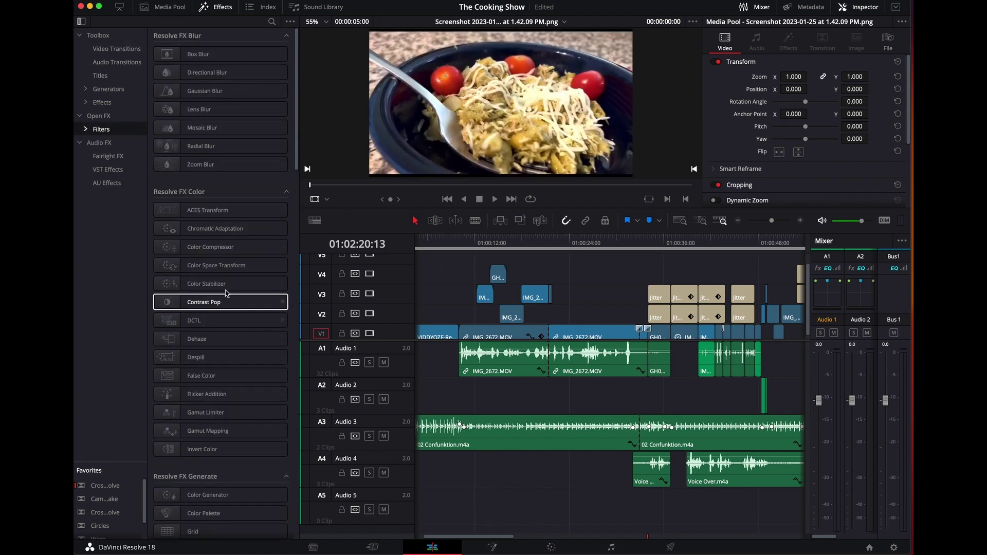
pyautogui.scroll(-5, 221, 463)
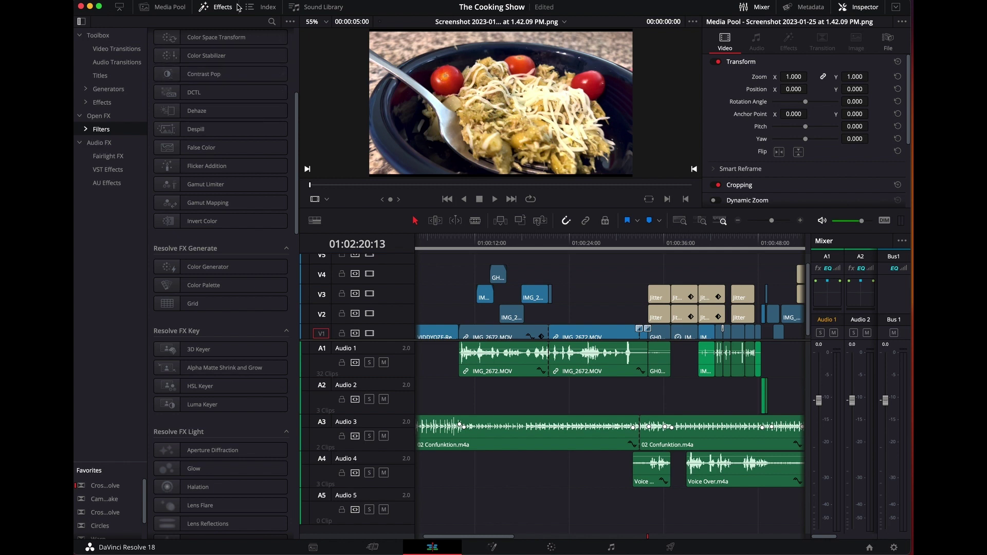
pyautogui.click(217, 7)
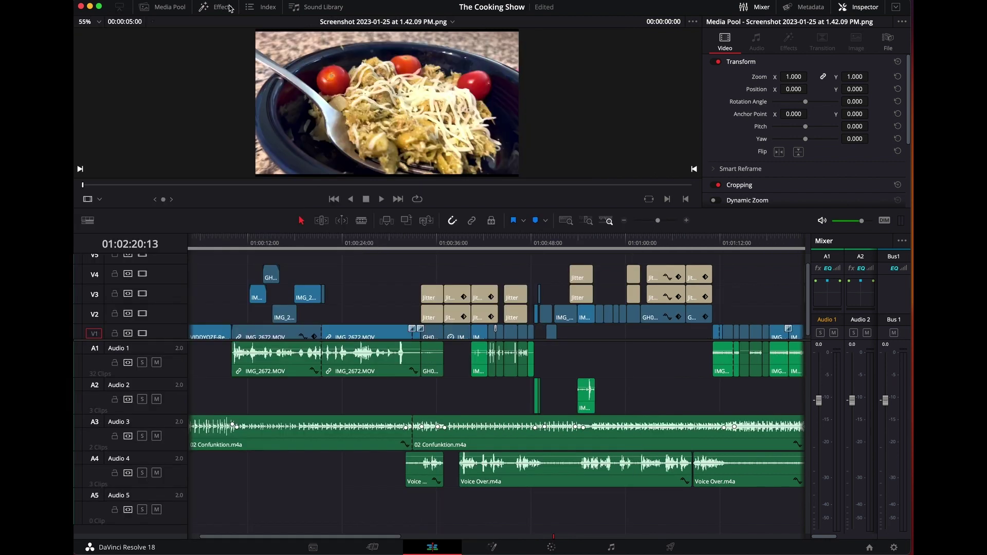
# Step: Show the timeline's edit index, look through its list of edits to the end, and hide it
pyautogui.click(268, 9)
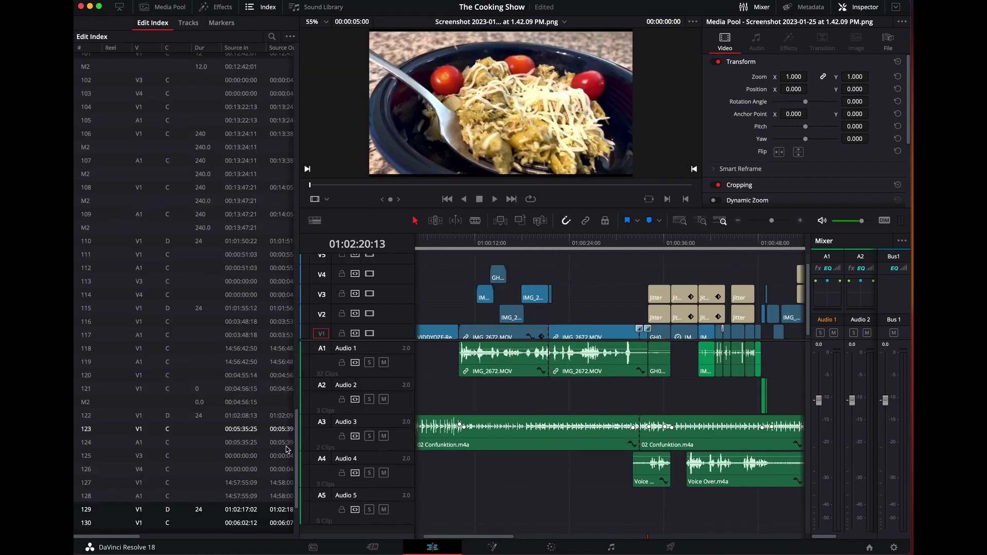
pyautogui.moveTo(296, 444); pyautogui.dragTo(288, 478)
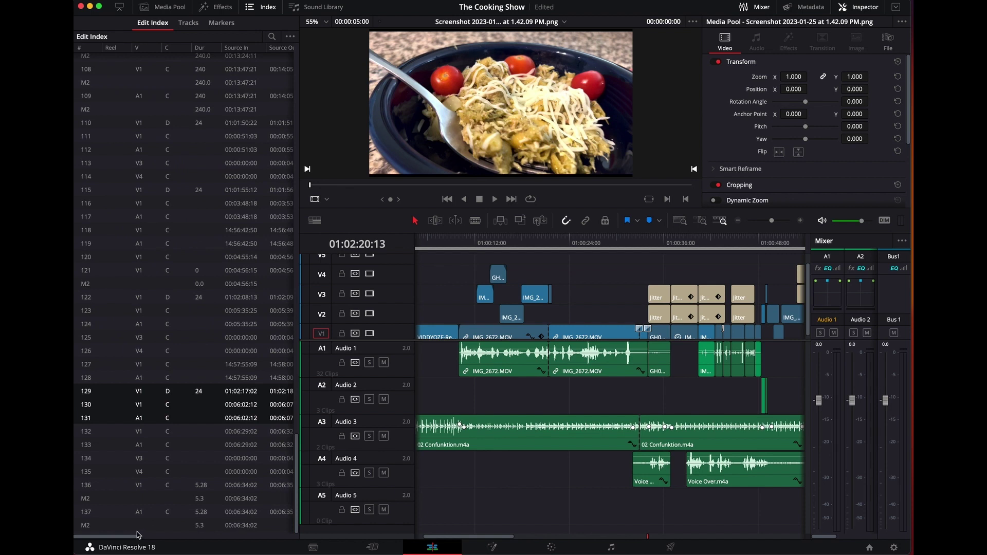
pyautogui.moveTo(137, 535)
pyautogui.mouseDown()
pyautogui.moveTo(282, 539)
pyautogui.moveTo(137, 539)
pyautogui.mouseUp()
pyautogui.moveTo(298, 445); pyautogui.dragTo(332, 457)
pyautogui.click(253, 10)
# Step: View the Sound Library, hide it, and switch to the Media page
pyautogui.click(339, 7)
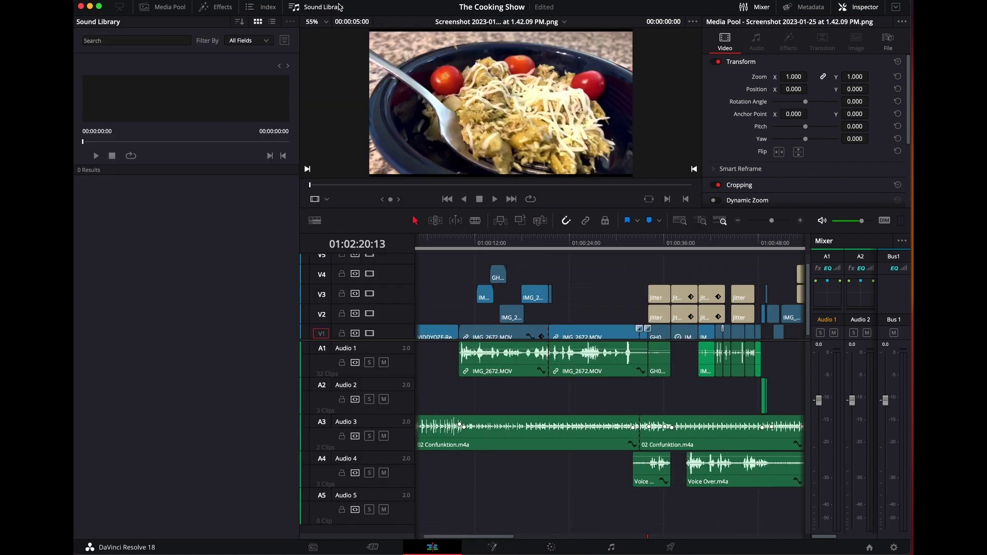
pyautogui.click(339, 7)
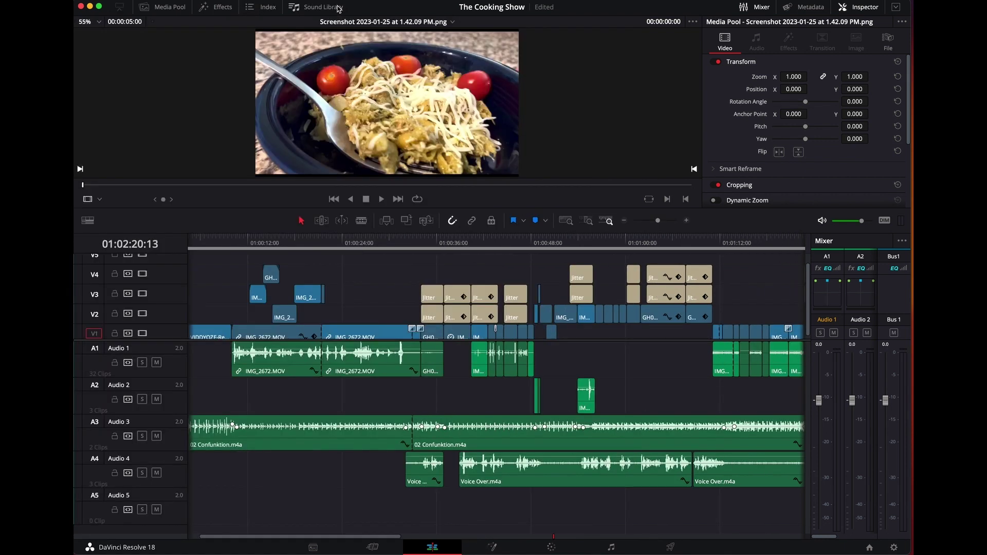
pyautogui.click(314, 547)
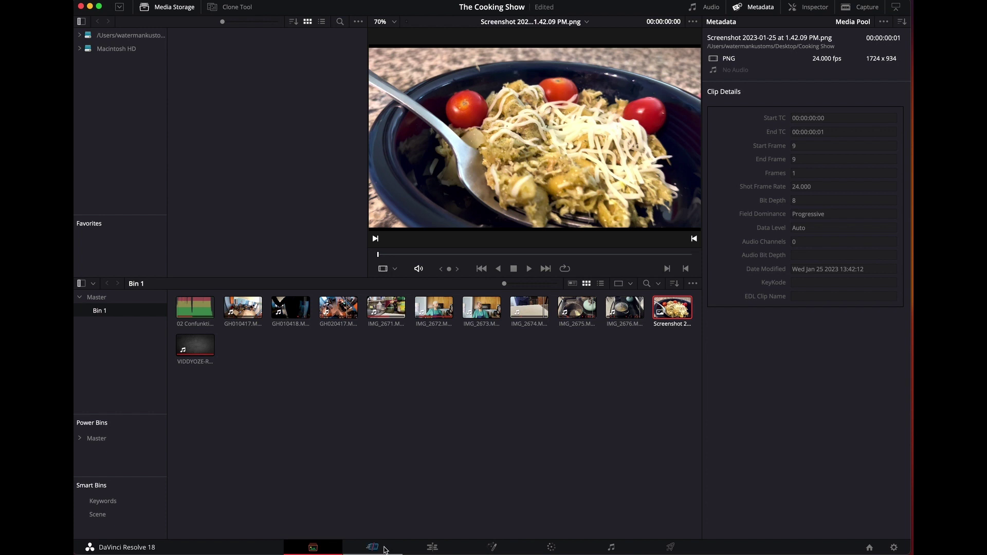
# Step: View the Cut, Edit, Fusion, Color, Fairlight and Deliver pages in turn and return to the Edit page
pyautogui.click(385, 549)
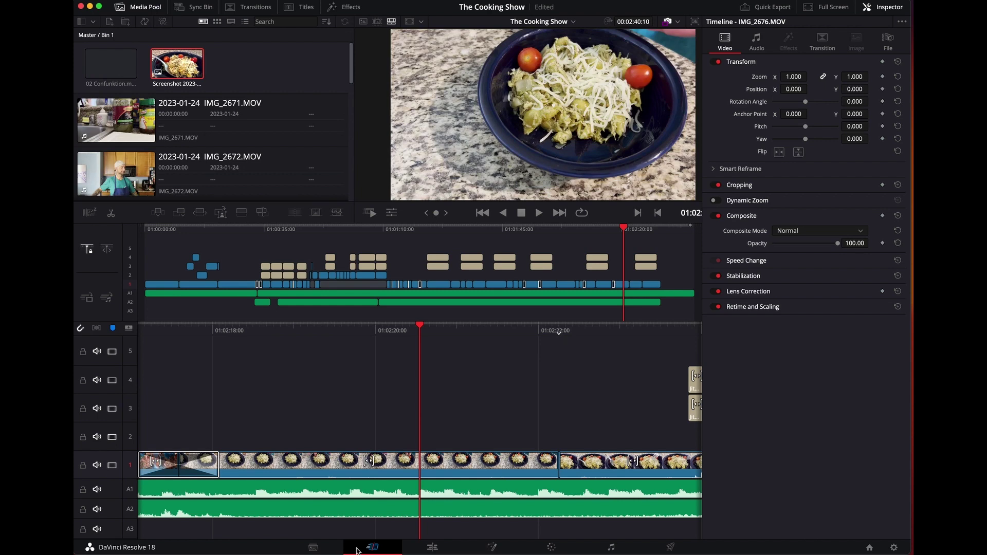
pyautogui.click(431, 548)
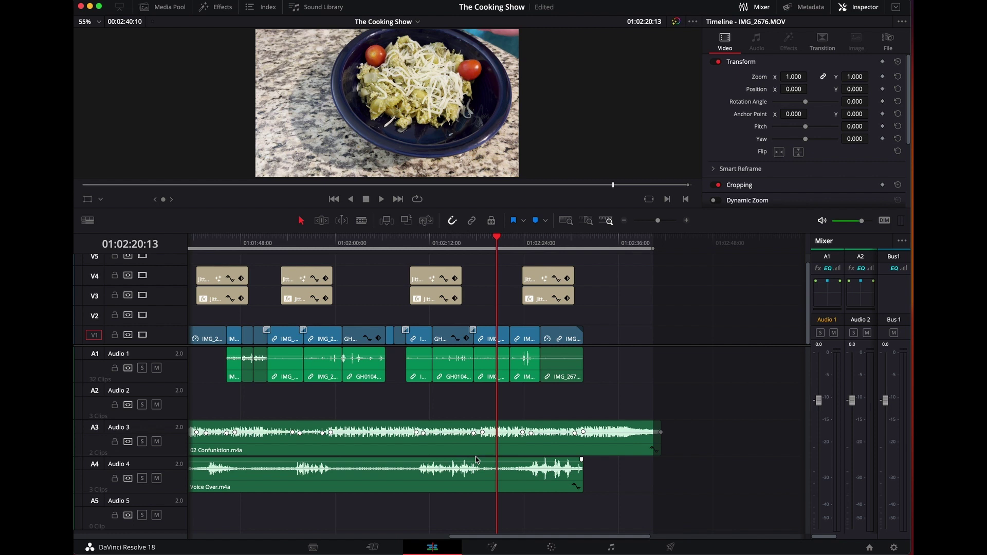
pyautogui.click(477, 551)
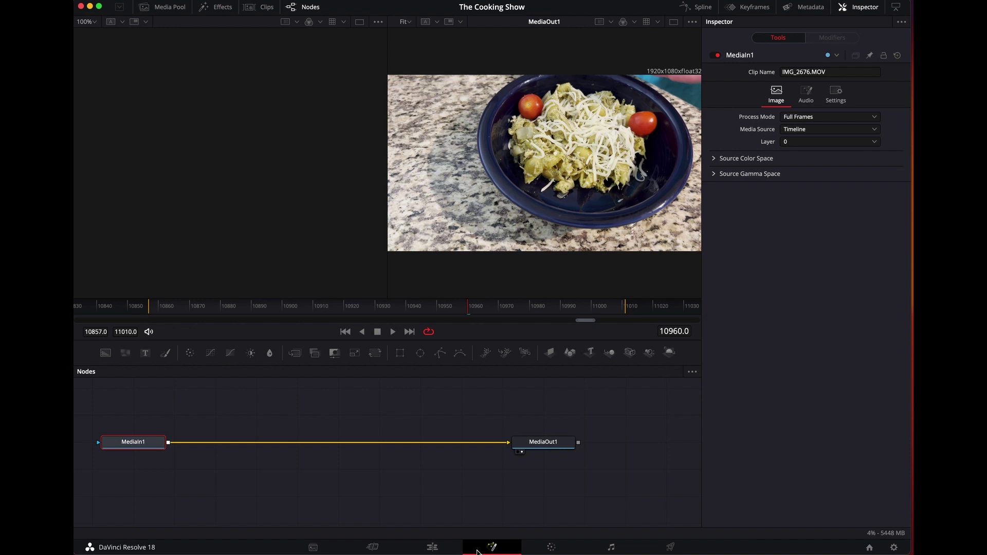
pyautogui.click(537, 552)
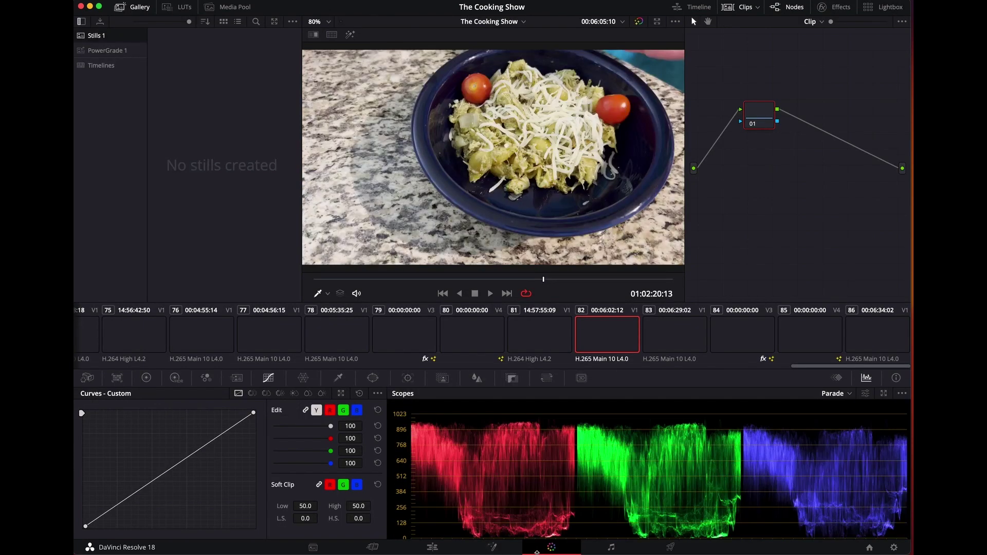
pyautogui.click(600, 547)
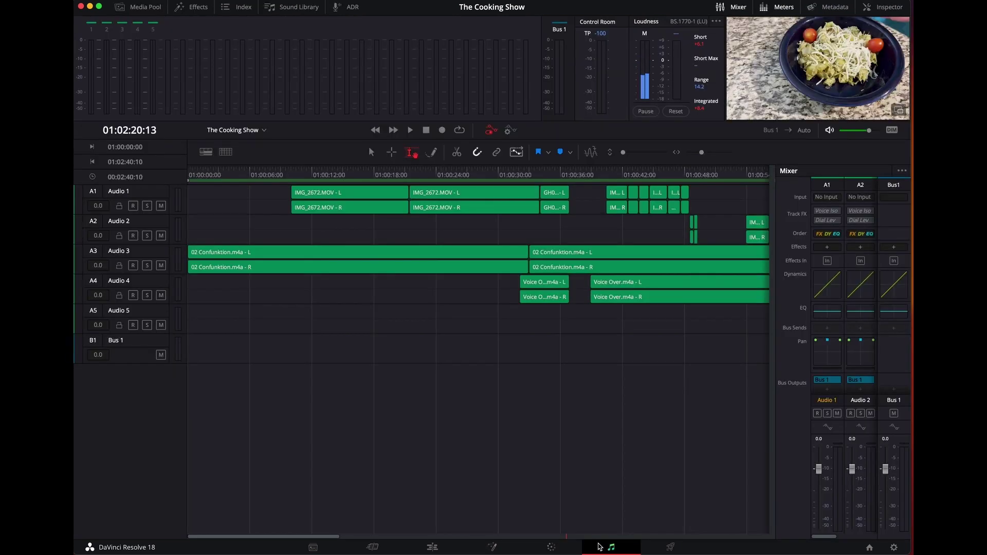
pyautogui.click(670, 548)
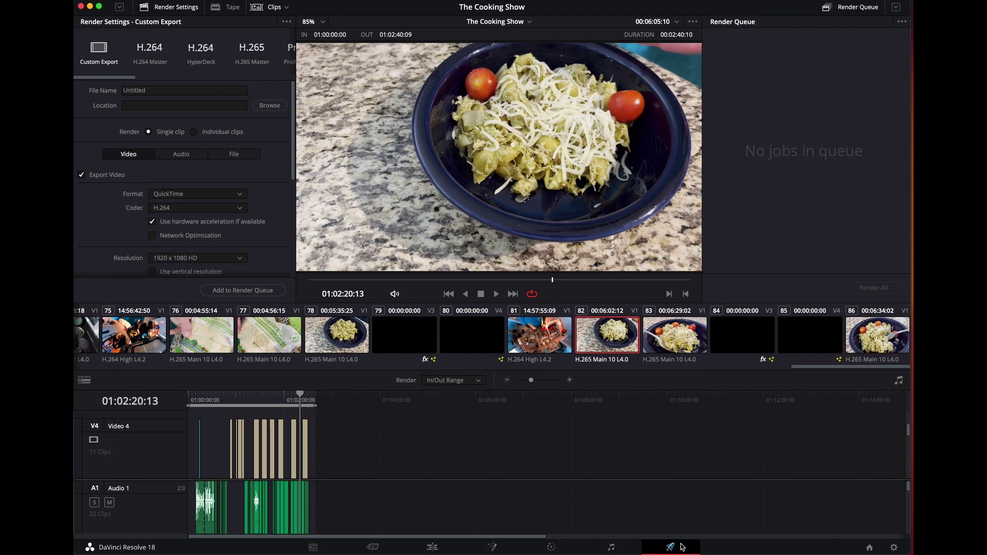
pyautogui.click(433, 547)
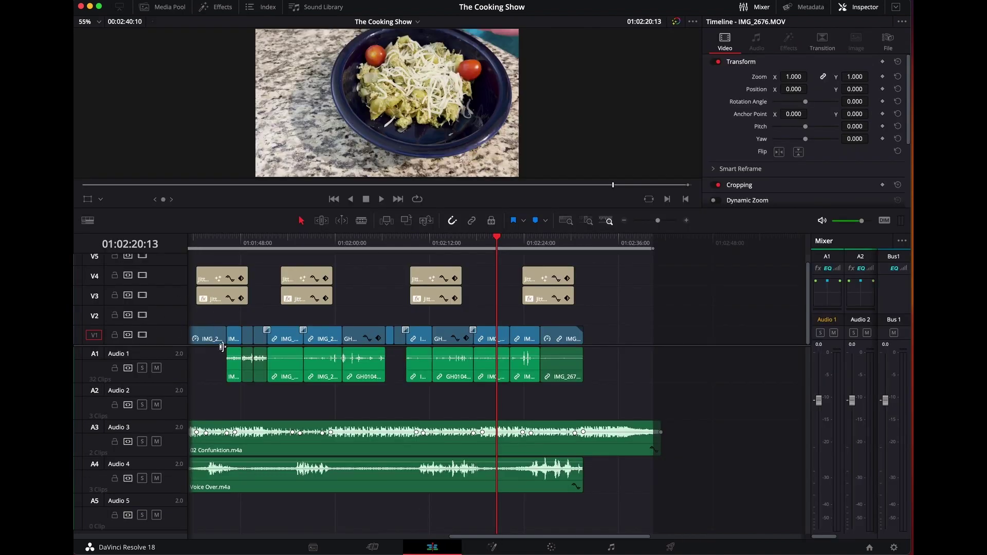
# Step: Zoom the timeline in around the playhead and back out to show most of the cooking show edit
pyautogui.scroll(1, 322, 272)
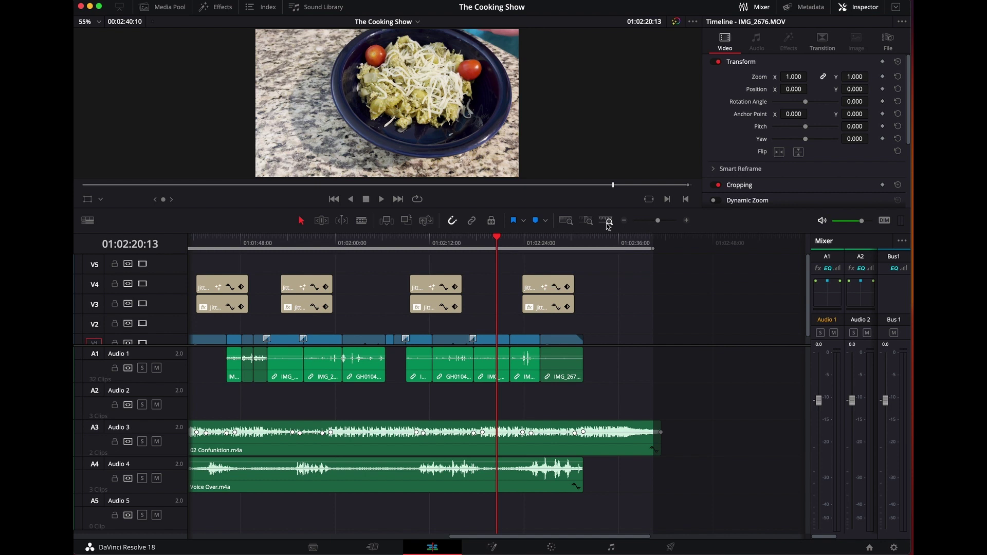
pyautogui.moveTo(660, 222)
pyautogui.mouseDown()
pyautogui.moveTo(649, 222)
pyautogui.moveTo(664, 228)
pyautogui.mouseUp()
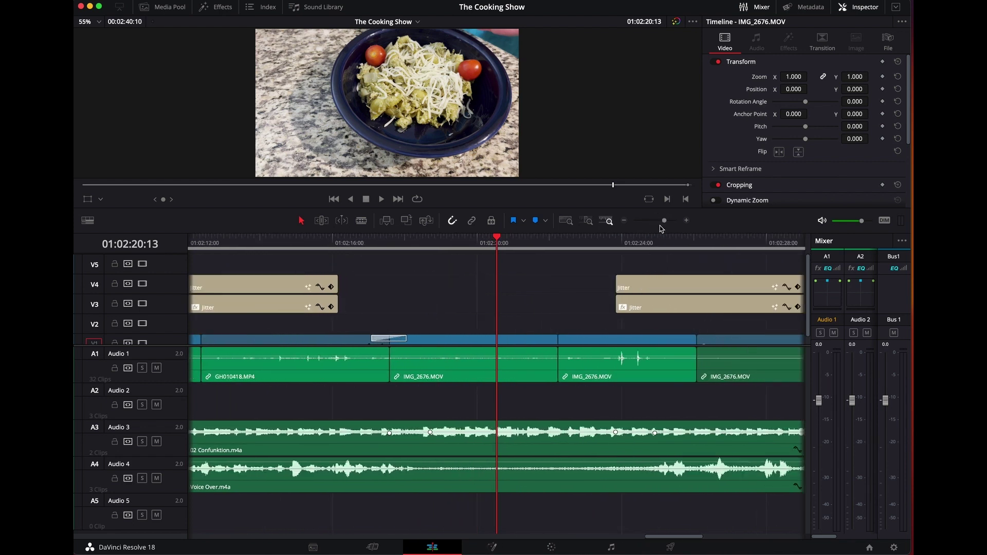
pyautogui.moveTo(664, 223); pyautogui.dragTo(654, 222)
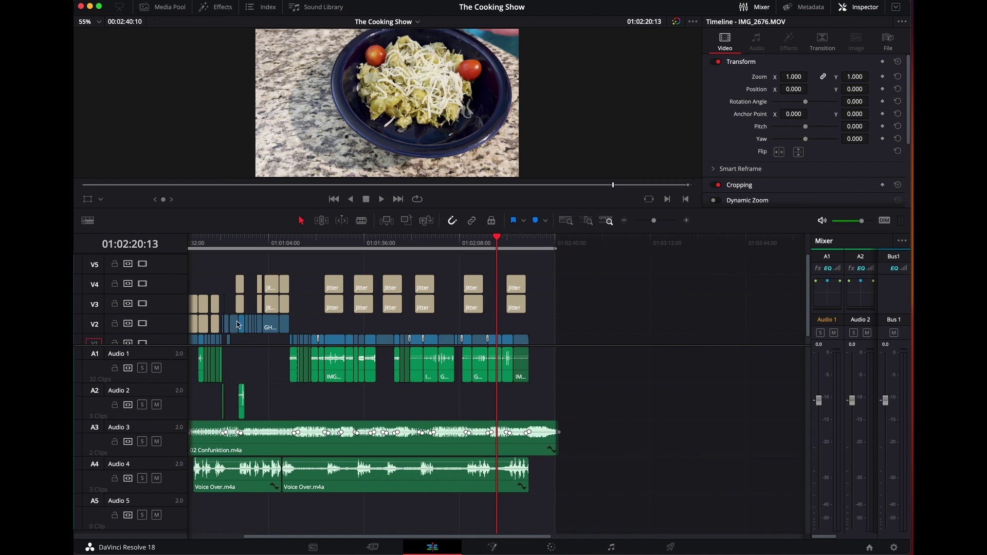
# Step: Enlarge the video tracks to show clip thumbnails and lower the divider between the video and audio tracks
pyautogui.scroll(10, 237, 304)
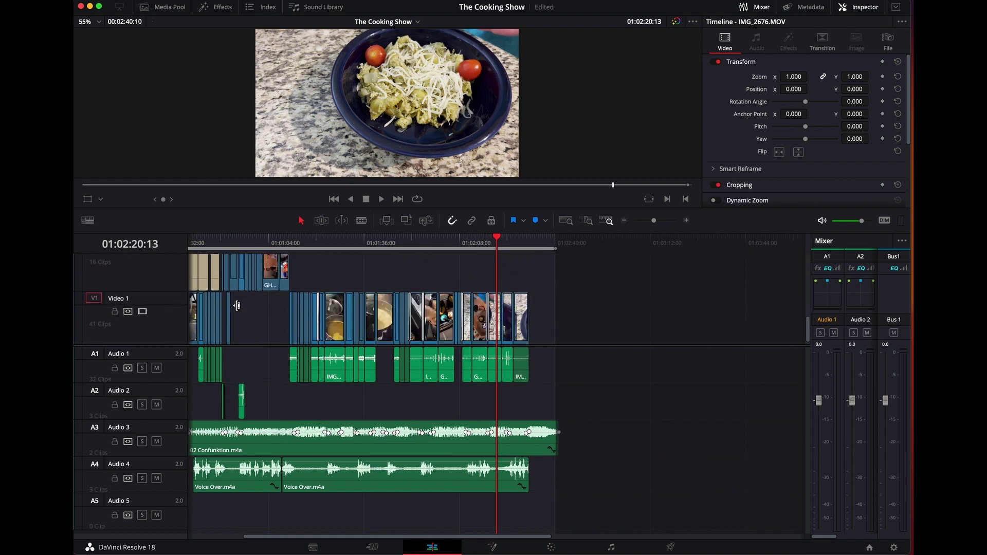
pyautogui.scroll(-2, 236, 306)
pyautogui.moveTo(244, 345); pyautogui.dragTo(257, 423)
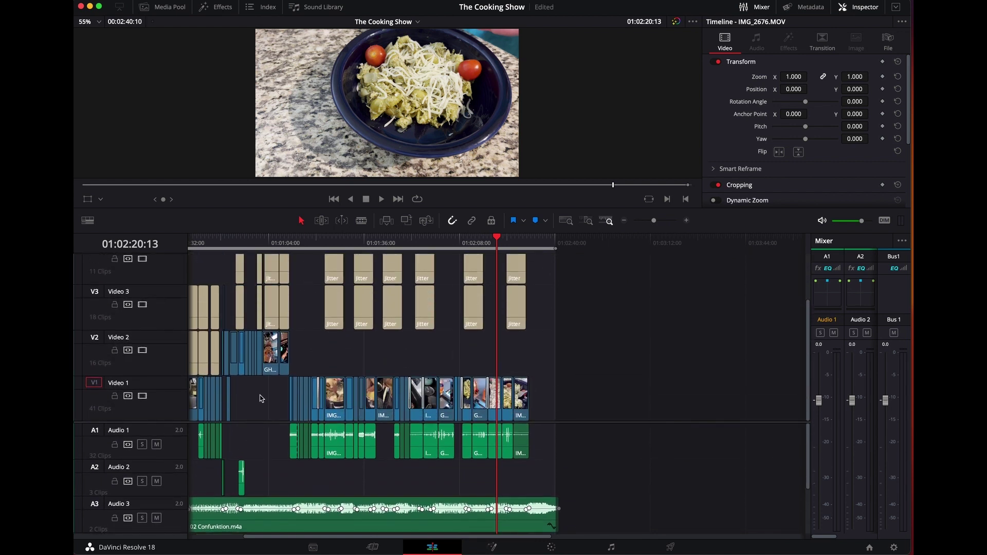
pyautogui.scroll(4, 277, 340)
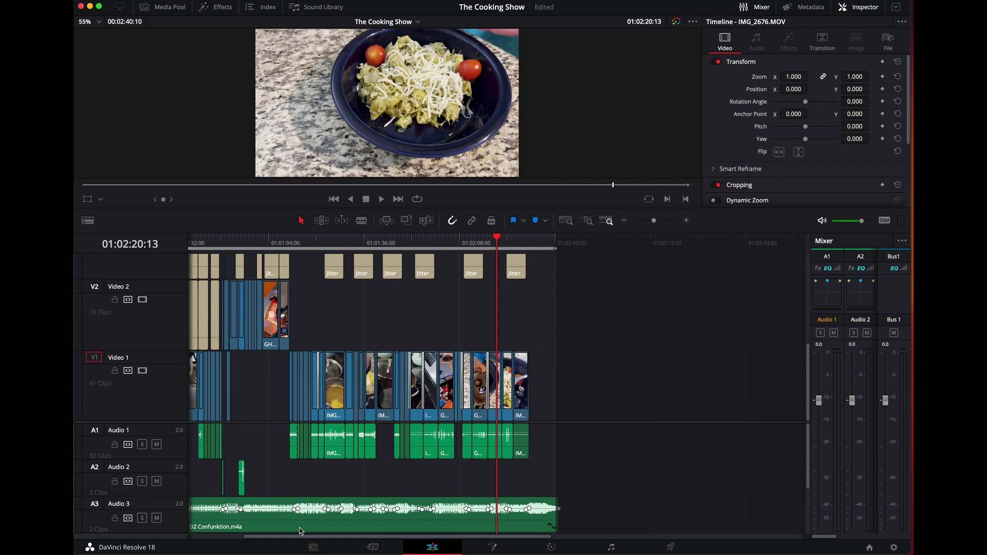
# Step: Reduce the height of the audio tracks so that tracks A1 to A4 fit below the video tracks
pyautogui.scroll(-3, 286, 472)
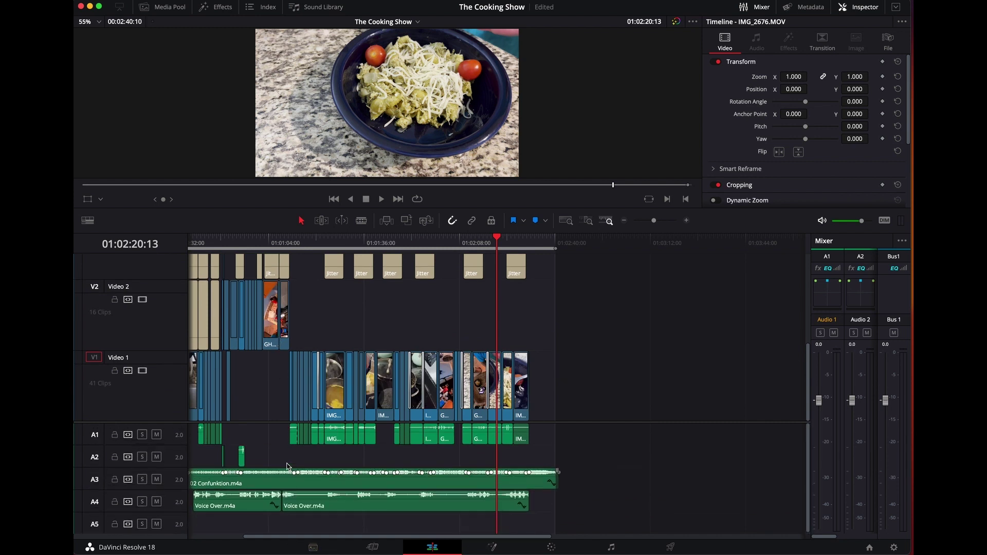
pyautogui.scroll(-3, 286, 467)
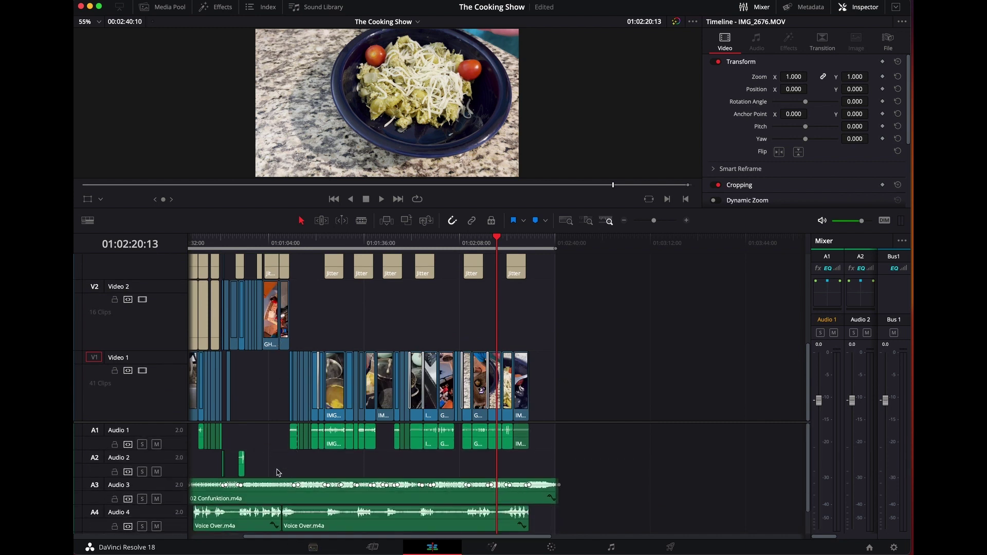
pyautogui.scroll(-5, 276, 460)
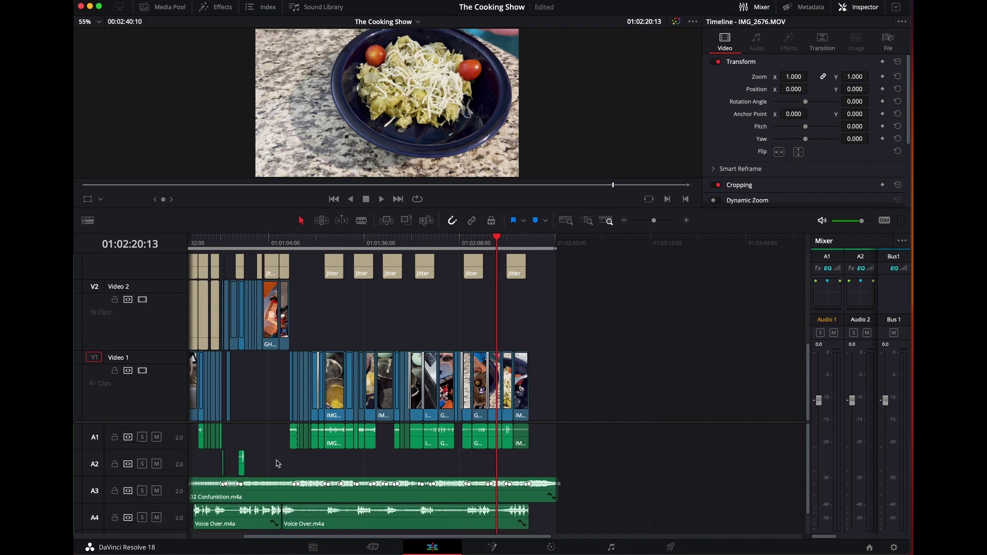
pyautogui.scroll(5, 276, 460)
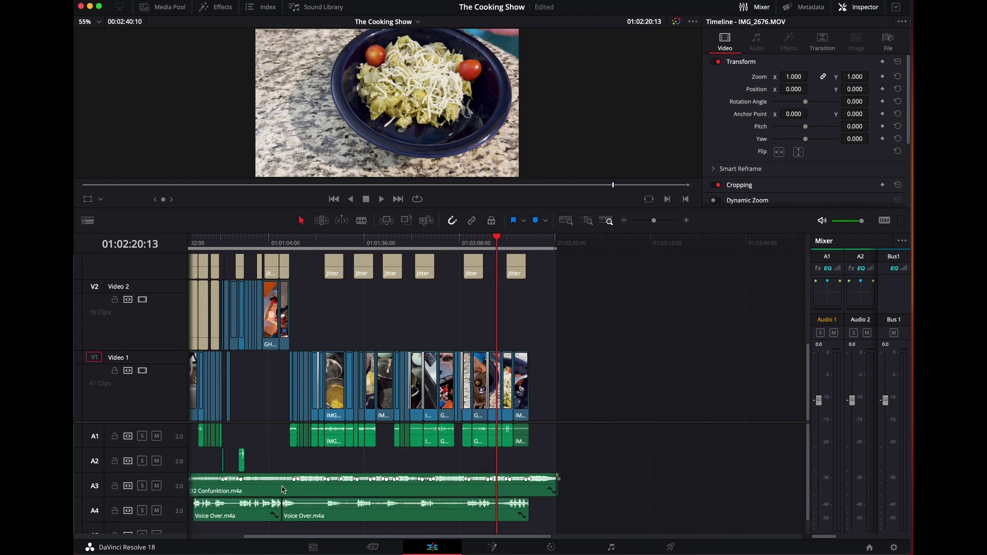
# Step: Look over the edit at several zoom levels, ending with the timeline fitted from its start to the last clip
pyautogui.moveTo(303, 537); pyautogui.dragTo(158, 543)
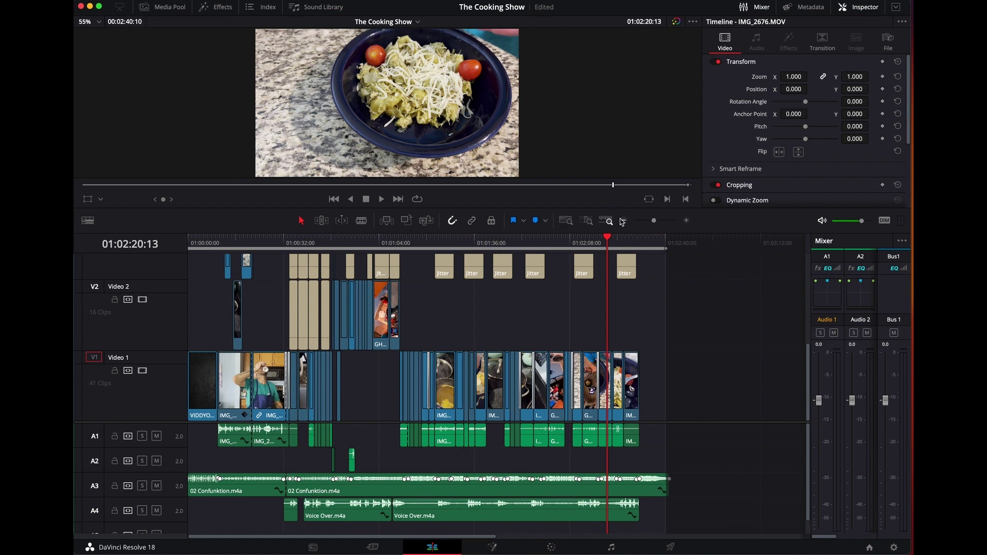
pyautogui.moveTo(654, 221); pyautogui.dragTo(668, 221)
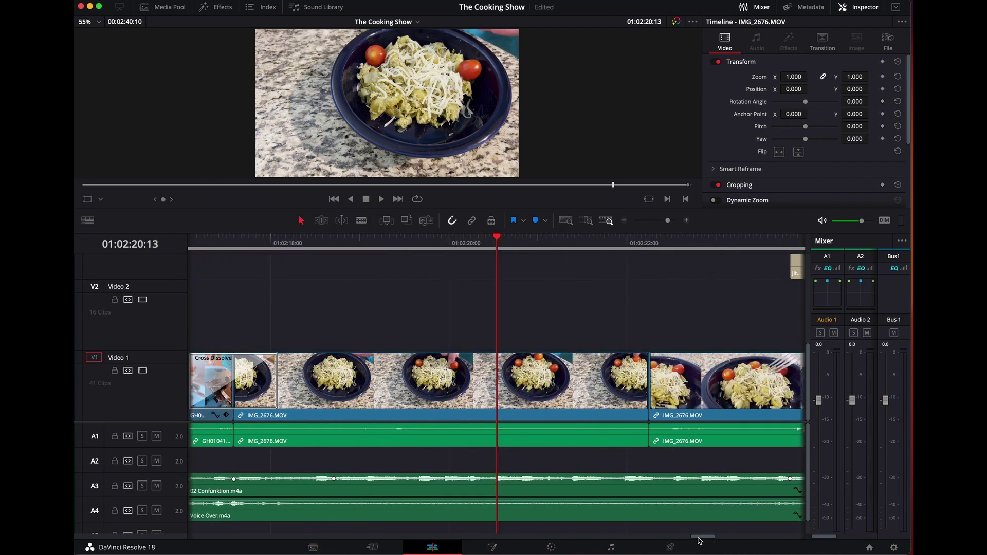
pyautogui.moveTo(697, 537); pyautogui.dragTo(456, 538)
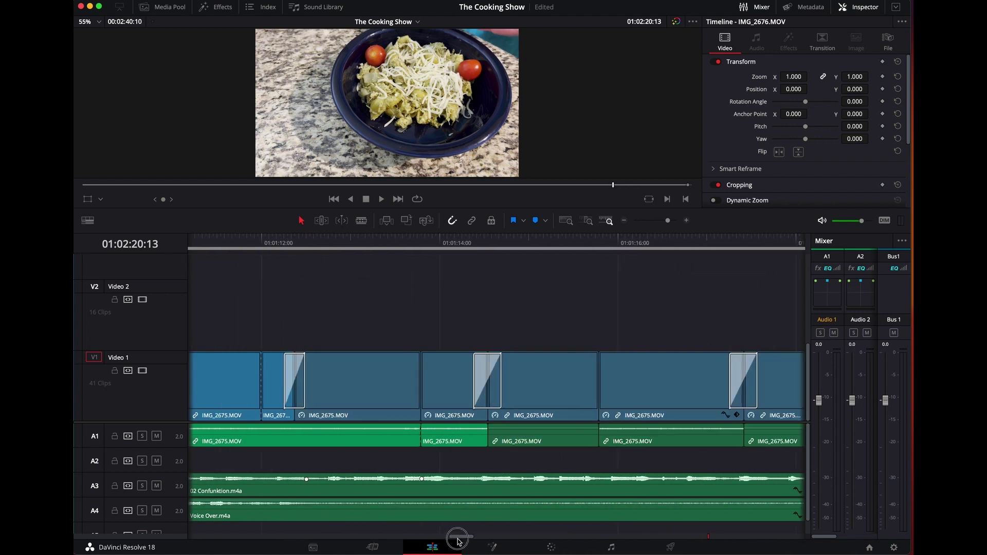
pyautogui.moveTo(668, 222); pyautogui.dragTo(650, 226)
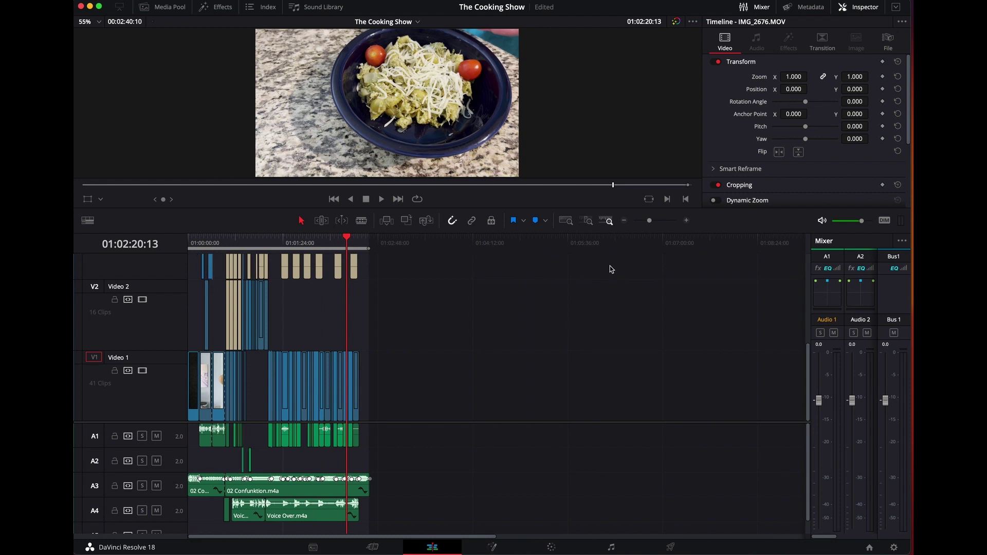
pyautogui.moveTo(649, 221); pyautogui.dragTo(656, 224)
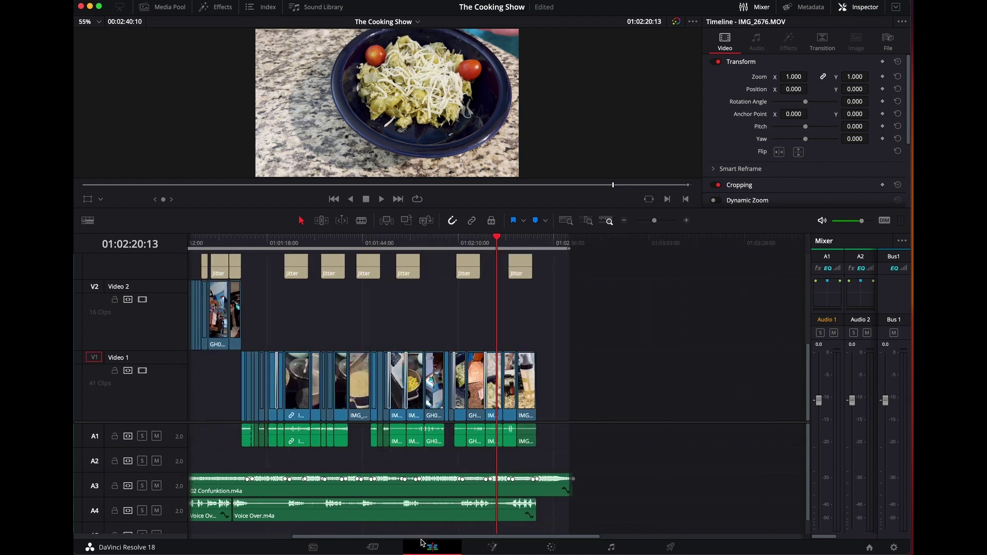
pyautogui.moveTo(421, 537); pyautogui.dragTo(286, 535)
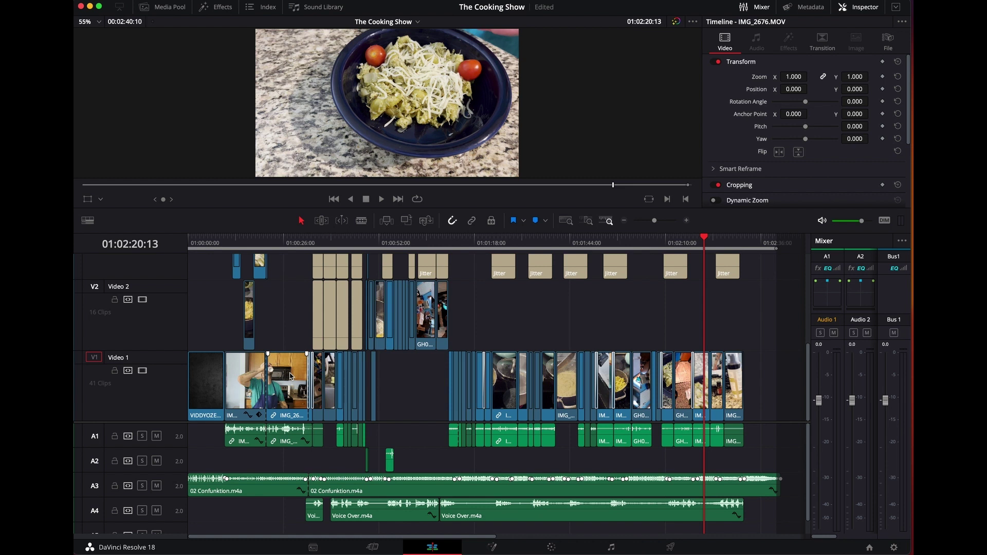
# Step: Play the opening restaurant promo clip and move the playhead to the dish close-up at 01:00:17:22
pyautogui.click(201, 240)
pyautogui.press('space')
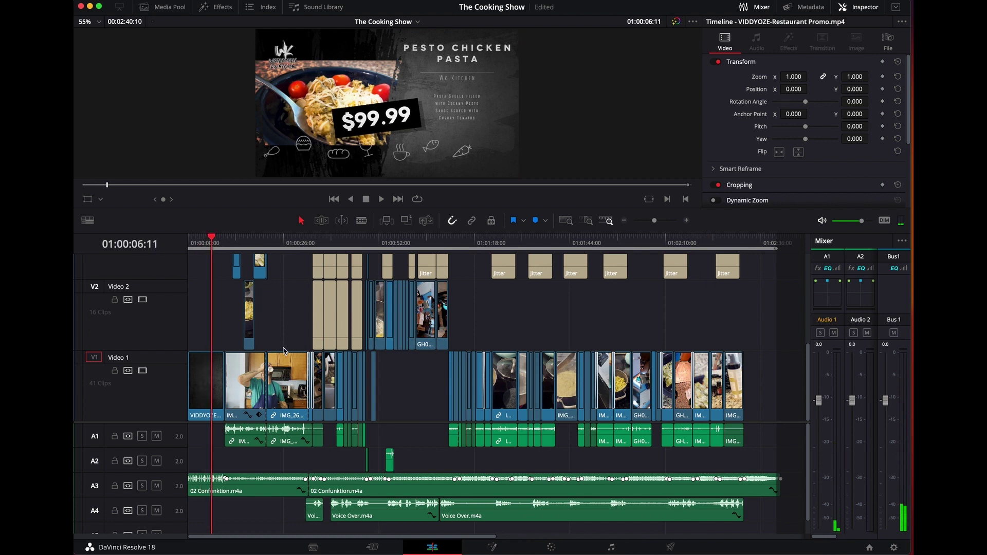
pyautogui.scroll(-5, 283, 349)
pyautogui.moveTo(209, 248); pyautogui.dragTo(253, 250)
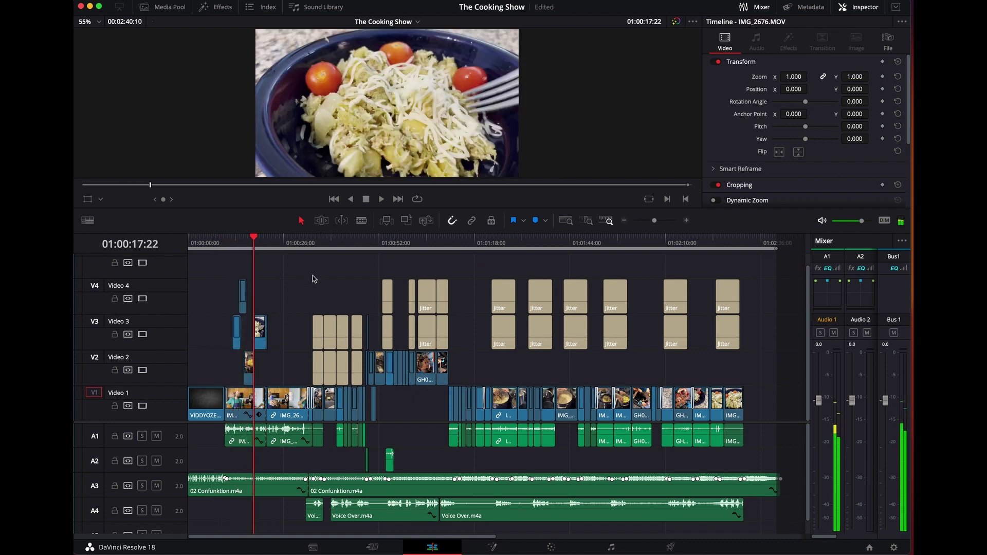
# Step: Select the first six Jitter titles on tracks V2 and V3 and scrub ahead to 01:01:11:02
pyautogui.moveTo(289, 300); pyautogui.dragTo(344, 367)
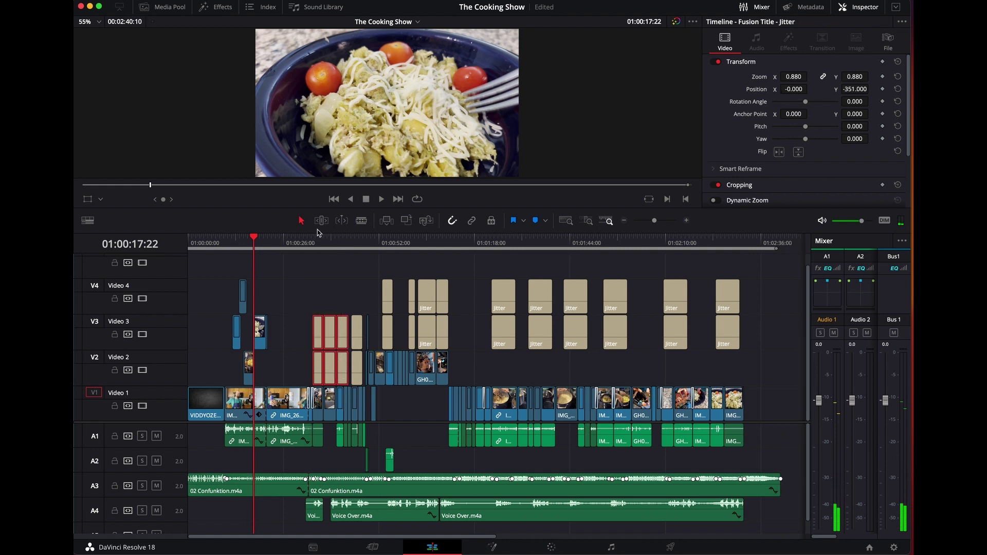
pyautogui.moveTo(324, 240); pyautogui.dragTo(333, 242)
pyautogui.moveTo(436, 249); pyautogui.dragTo(446, 246)
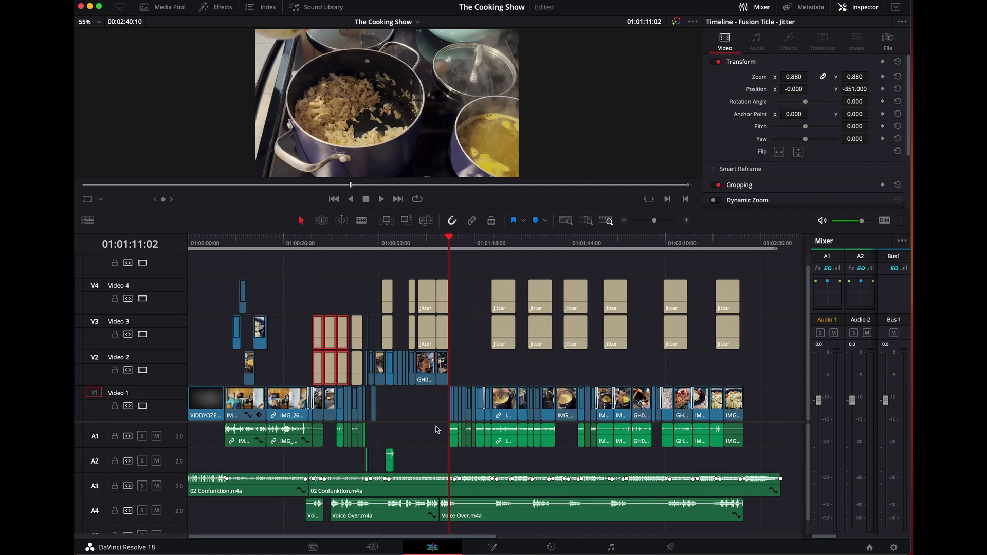
# Step: Shrink the video tracks, raise the video/audio divider and enlarge the audio tracks to show their waveforms
pyautogui.scroll(2, 434, 404)
pyautogui.scroll(-4, 434, 407)
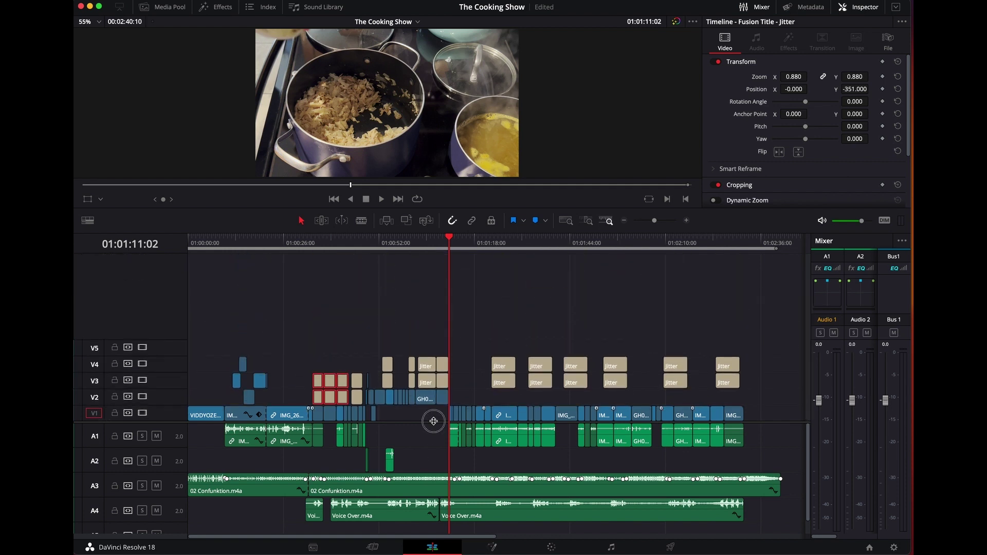
pyautogui.scroll(-2, 434, 418)
pyautogui.scroll(-2, 370, 410)
pyautogui.scroll(4, 370, 410)
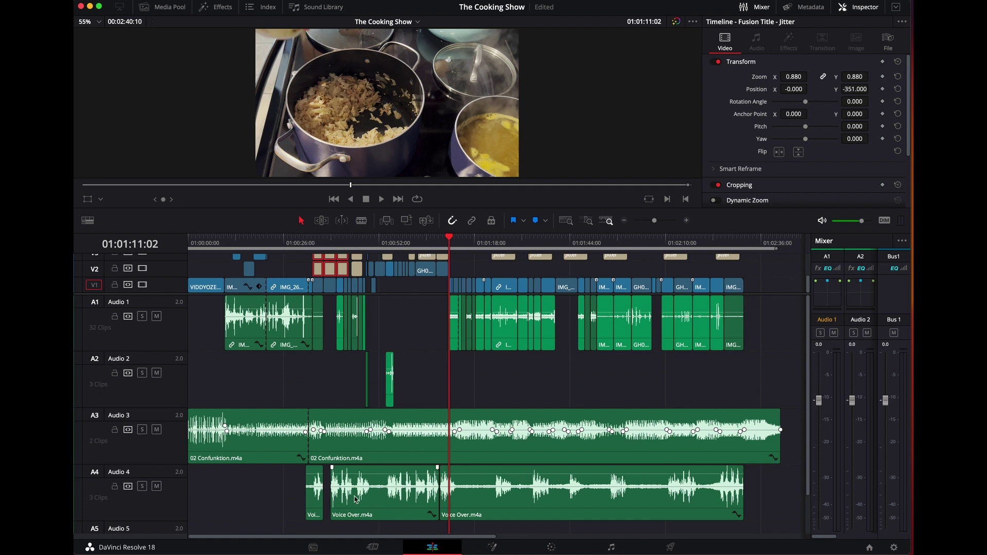
# Step: Scrub from the Step 3 chopping shot at 01:00:42:13 through the garlic shots to 01:00:51:08
pyautogui.click(345, 244)
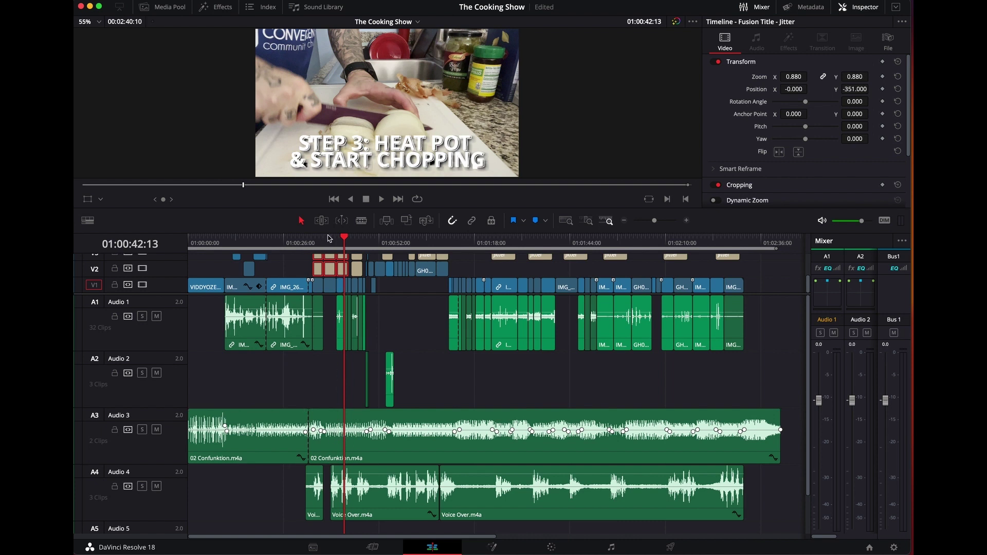
pyautogui.moveTo(332, 245); pyautogui.dragTo(373, 298)
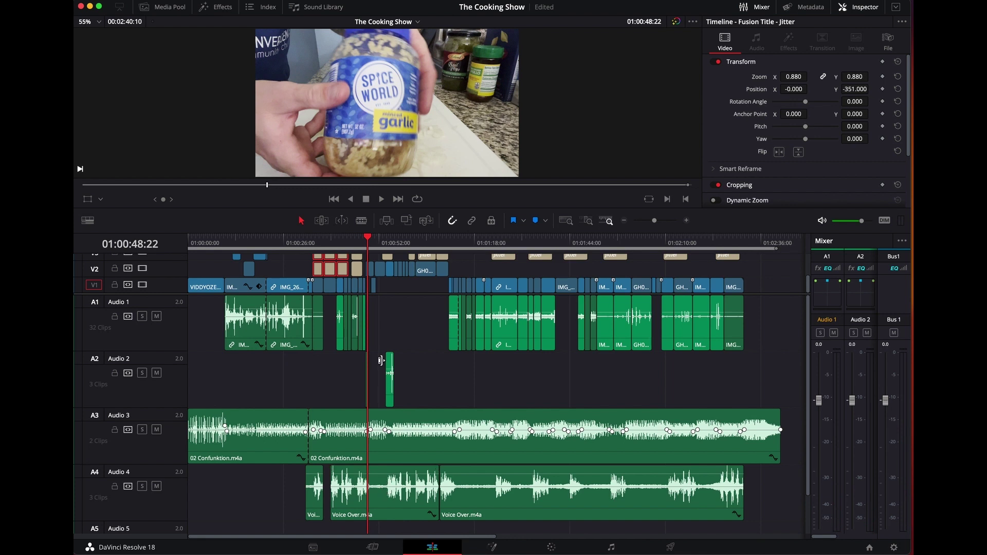
pyautogui.click(369, 240)
pyautogui.moveTo(369, 240); pyautogui.dragTo(377, 244)
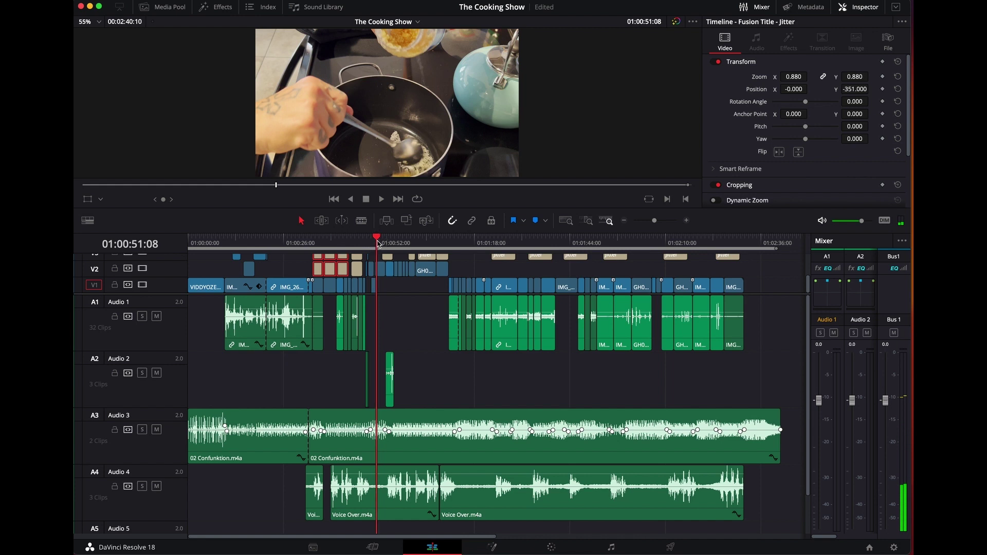